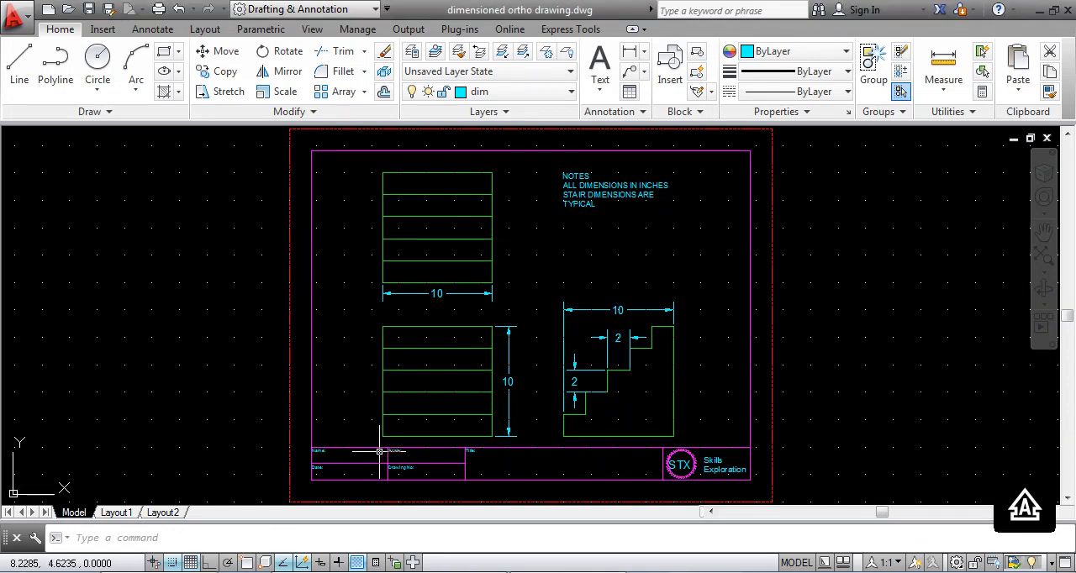
# - Start single-line text in the title block's Name cell at about 4, 3.875 with height 0.75 and rotation 0
pyautogui.scroll(6, 383, 458)
pyautogui.moveTo(372, 421); pyautogui.dragTo(349, 340, button='middle')
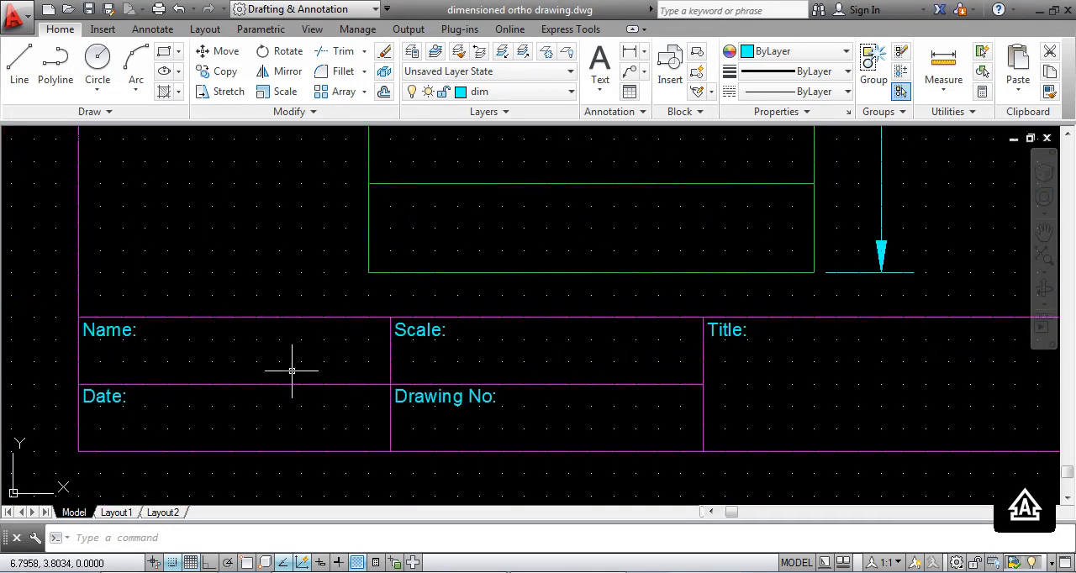
pyautogui.moveTo(292, 371)
pyautogui.mouseDown(button='middle')
pyautogui.moveTo(276, 353)
pyautogui.moveTo(295, 315)
pyautogui.mouseUp(button='middle')
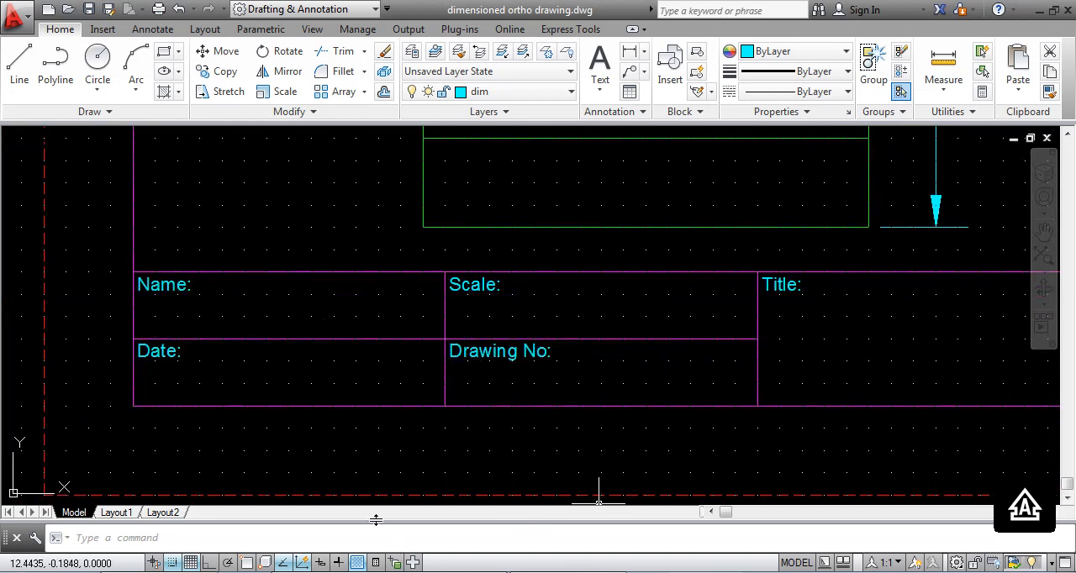
pyautogui.write('text')
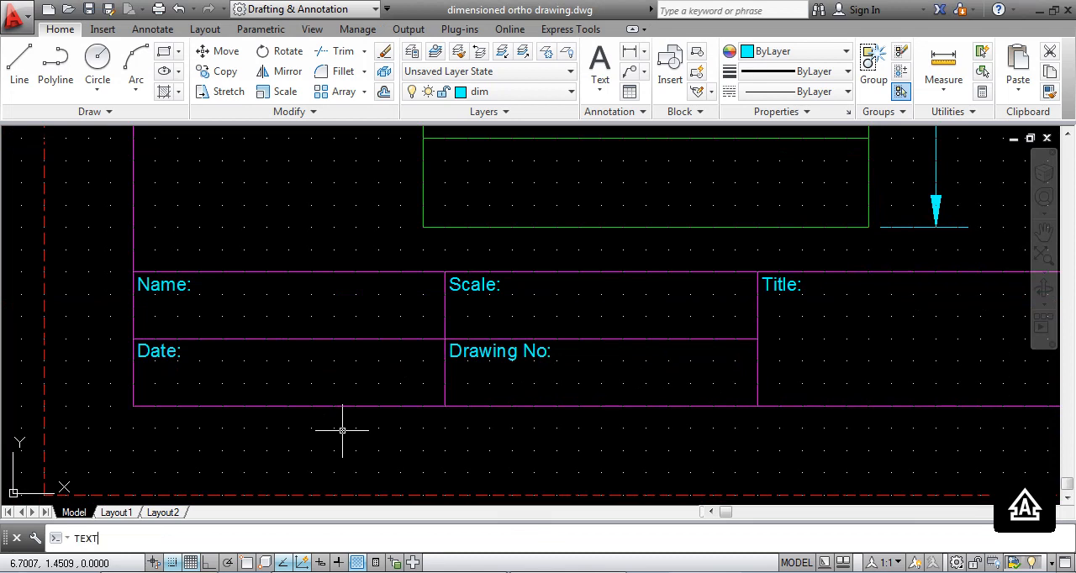
pyautogui.press('Return')
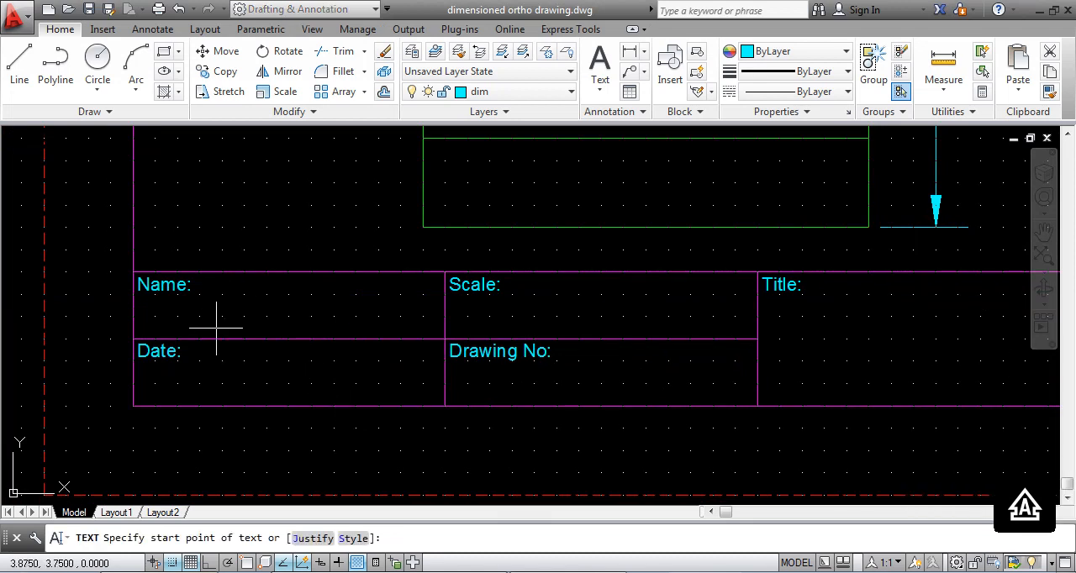
pyautogui.press('F3')
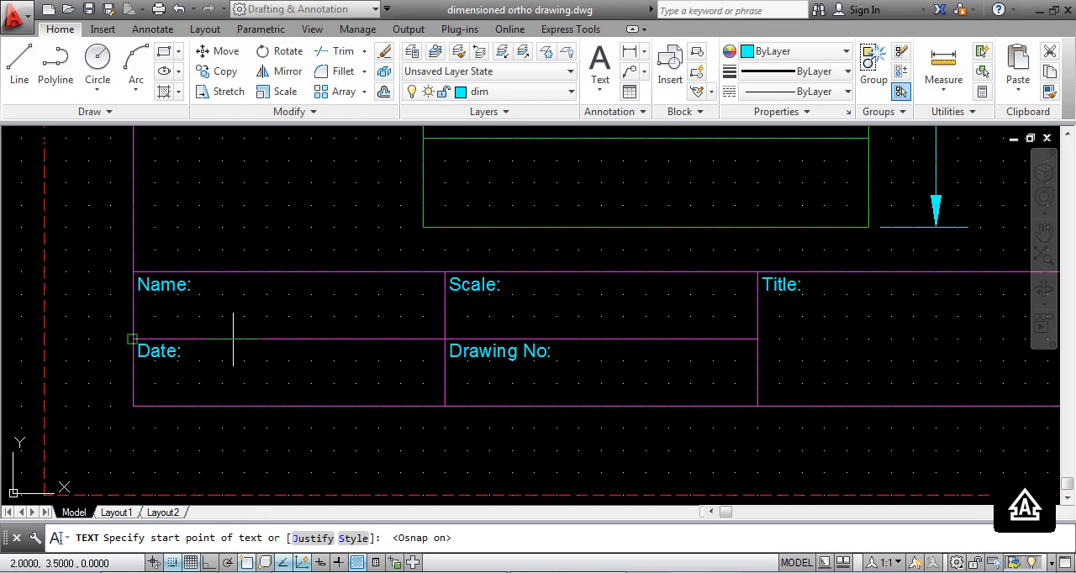
pyautogui.click(245, 564)
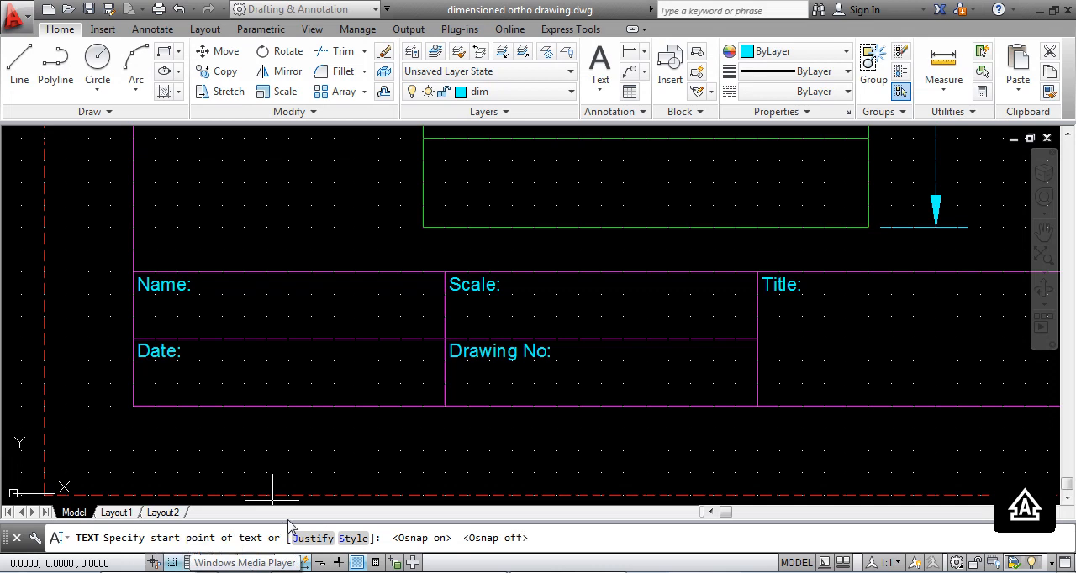
pyautogui.click(223, 321)
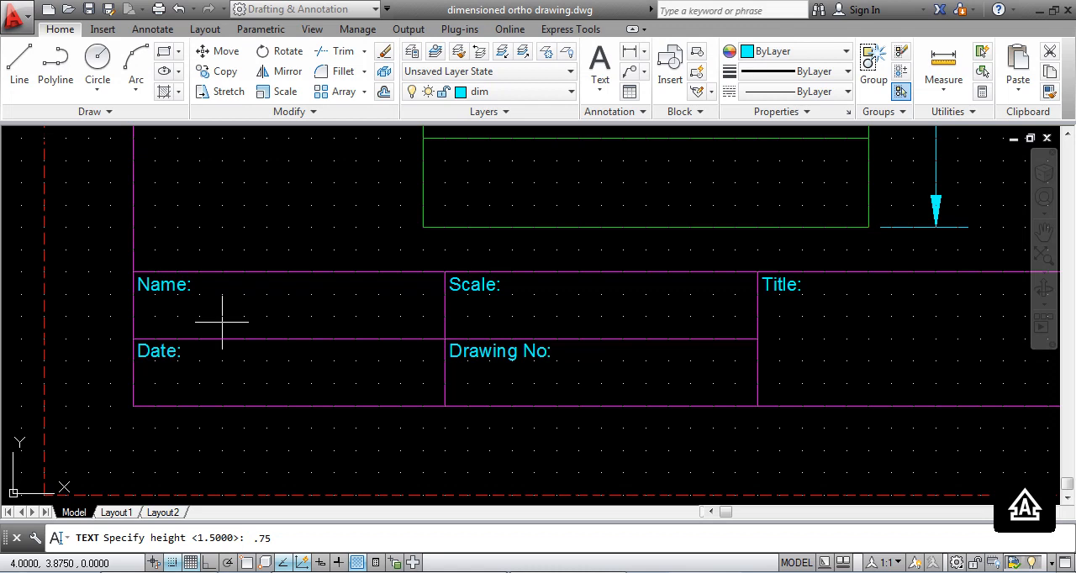
pyautogui.press('Return')
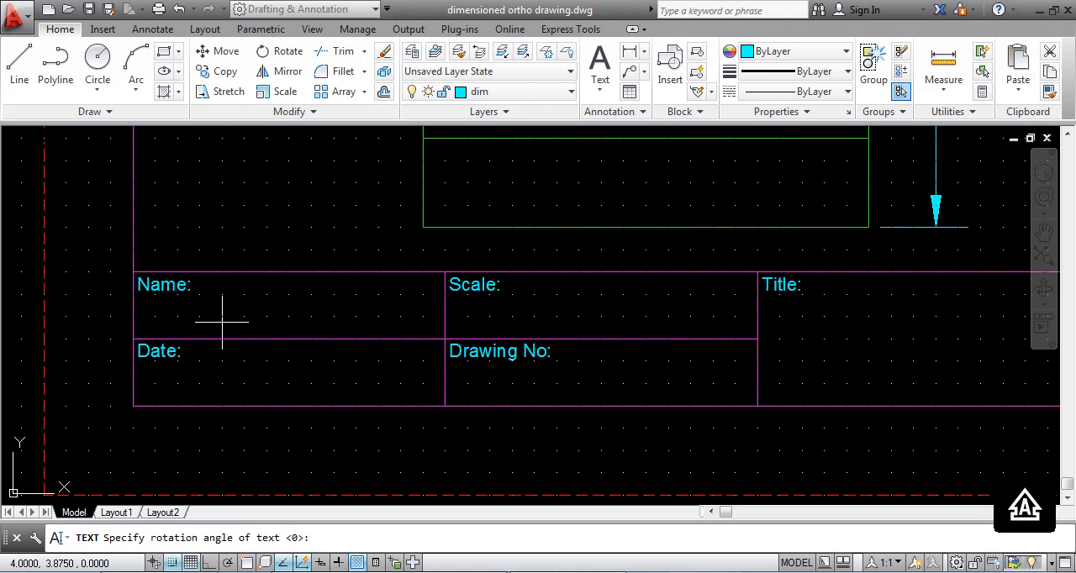
pyautogui.press('Return')
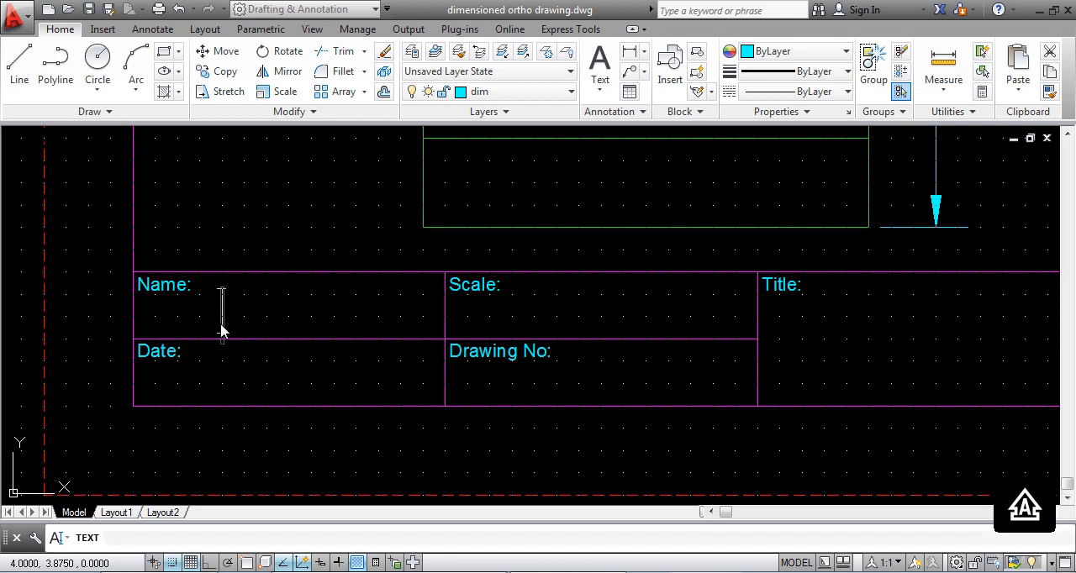
pyautogui.write('jOHN')
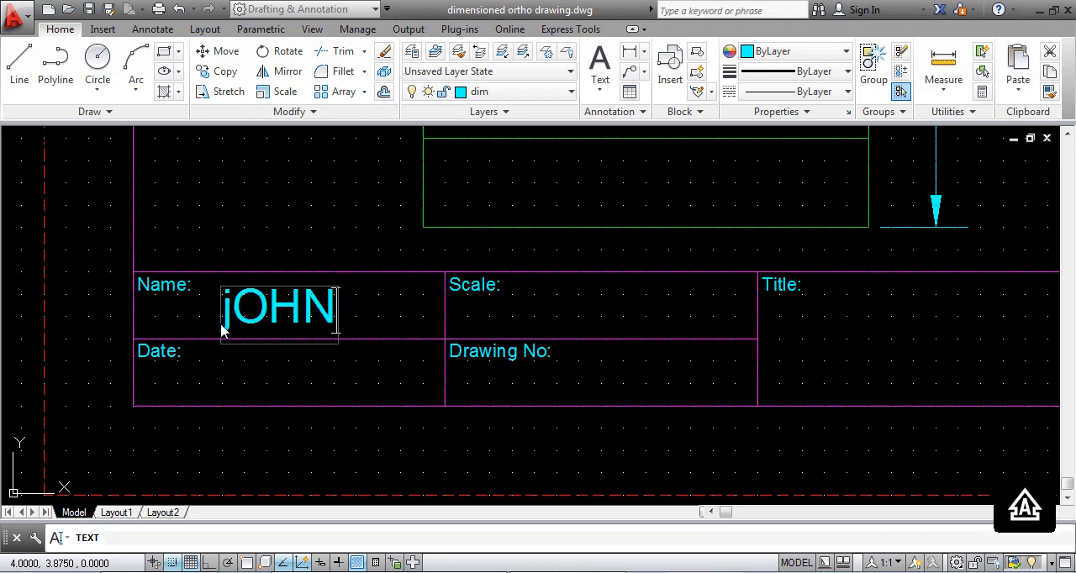
pyautogui.write('ATHAN')
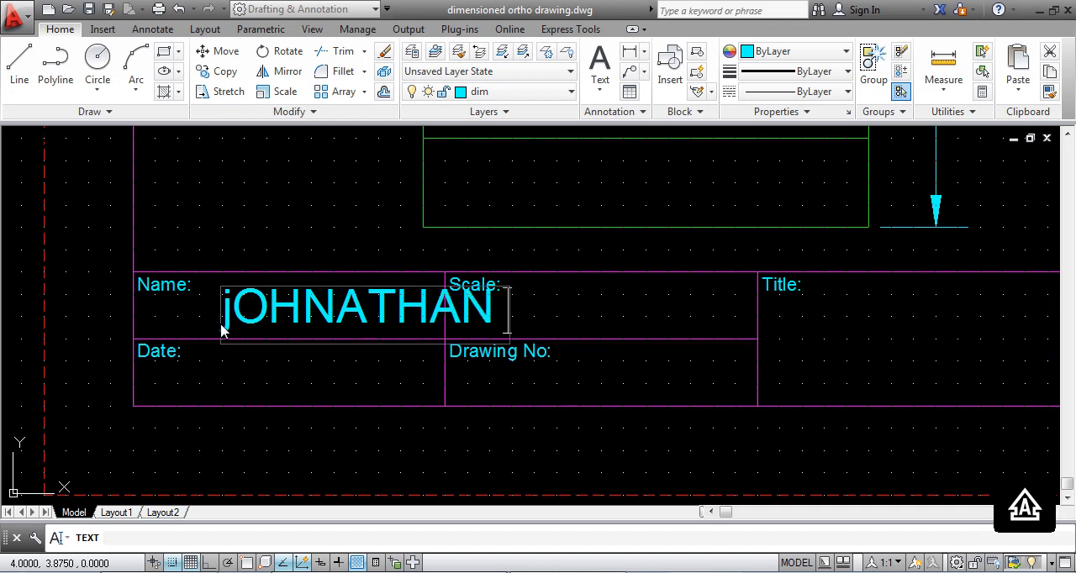
pyautogui.press('BackSpace')
pyautogui.press('BackSpace')
pyautogui.press('BackSpace')
pyautogui.press('BackSpace')
pyautogui.press('BackSpace')
pyautogui.press('BackSpace')
pyautogui.press('BackSpace')
pyautogui.press('BackSpace')
pyautogui.press('BackSpace')
pyautogui.press('BackSpace')
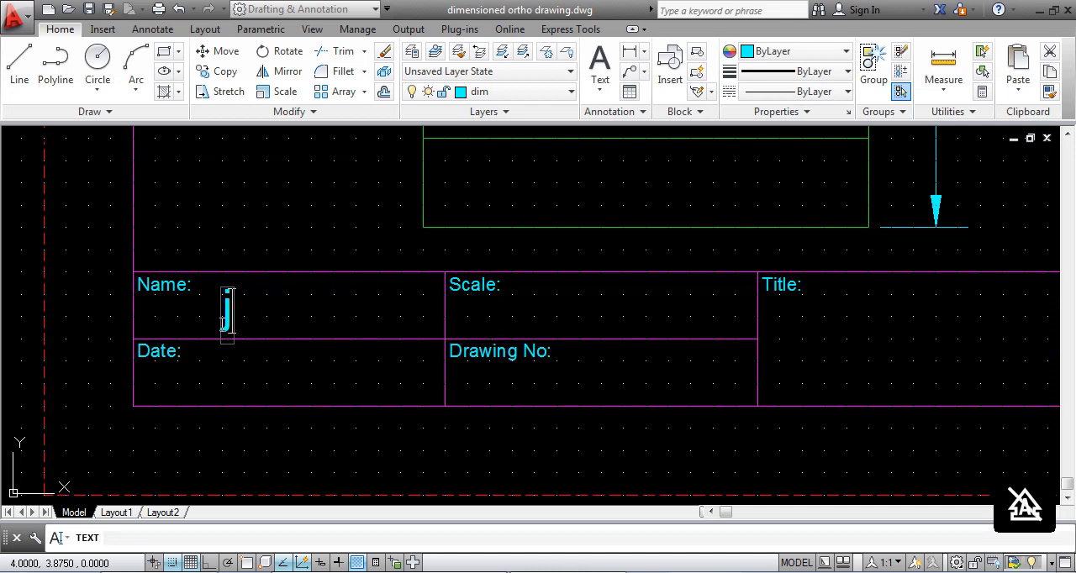
# - Enter the drafter's full name as the text in the Name cell and finish the text
pyautogui.write('John ')
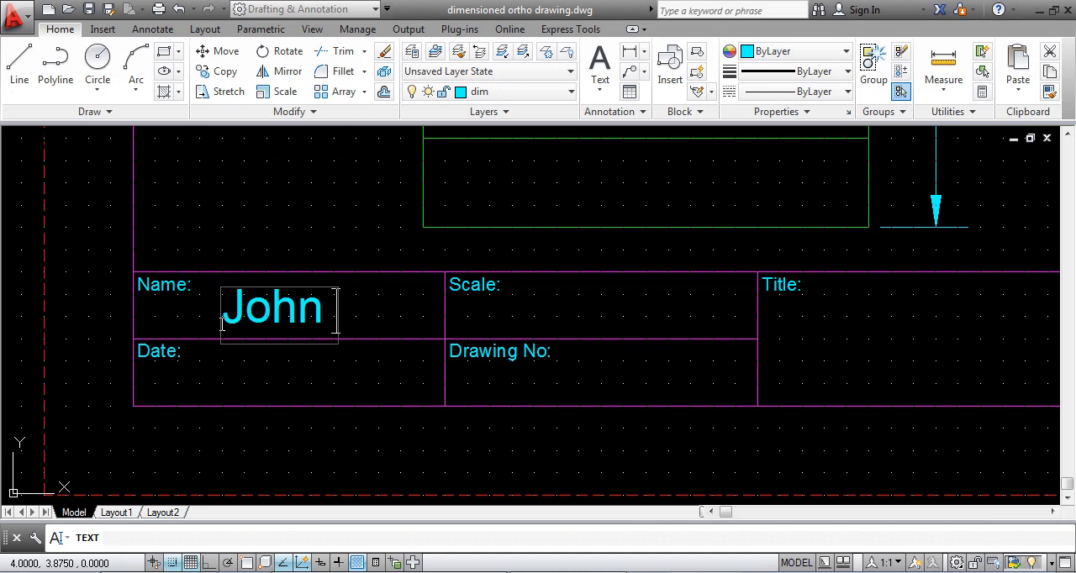
pyautogui.write('Smith')
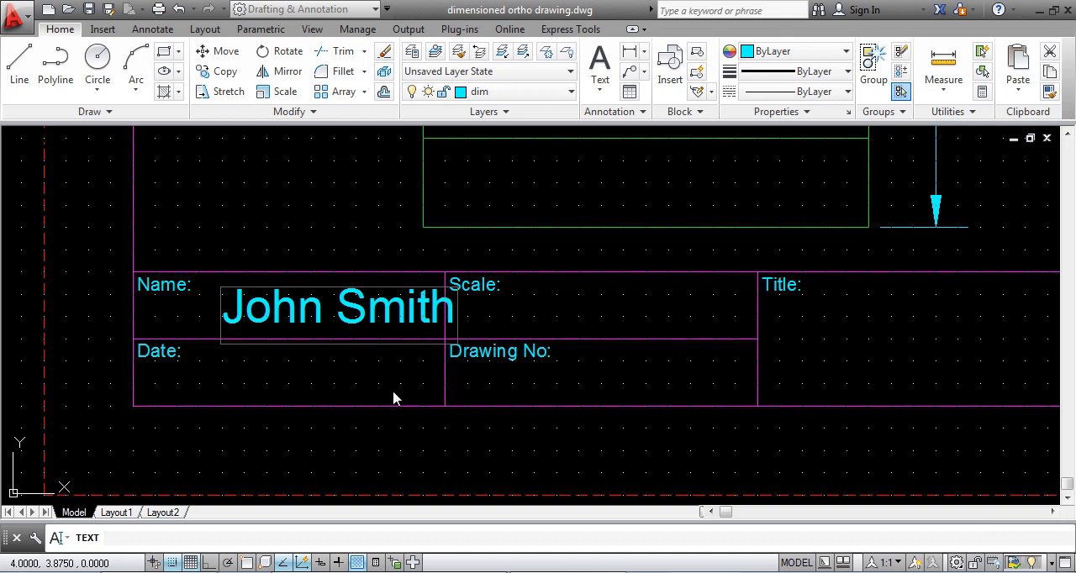
pyautogui.press('Return')
pyautogui.press('Return')
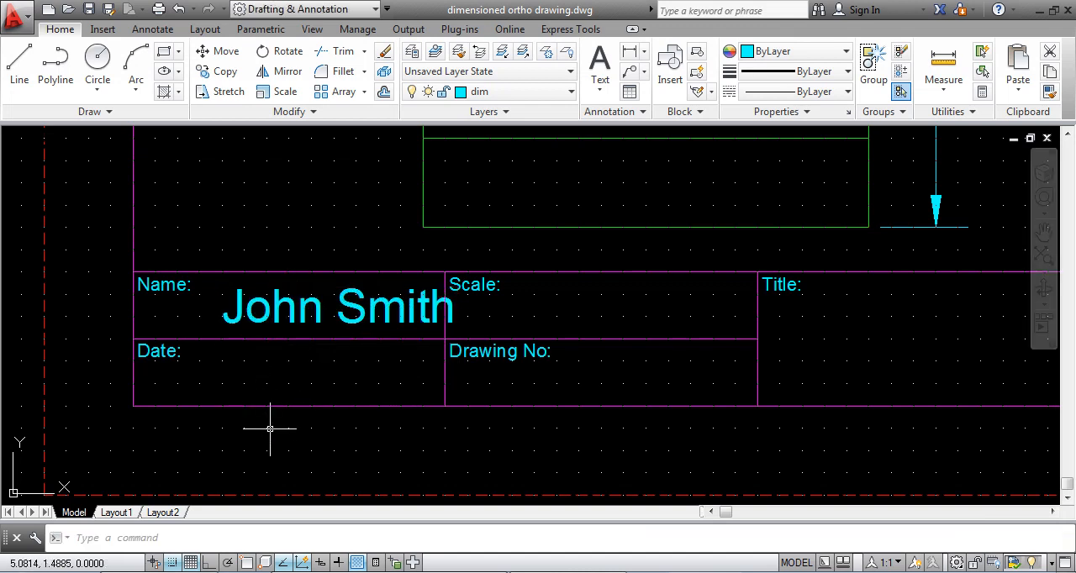
# - Add the single-line text "Feb 2016" in the Date cell with height 0.75 and rotation 0
pyautogui.press('Return')
pyautogui.click(210, 390)
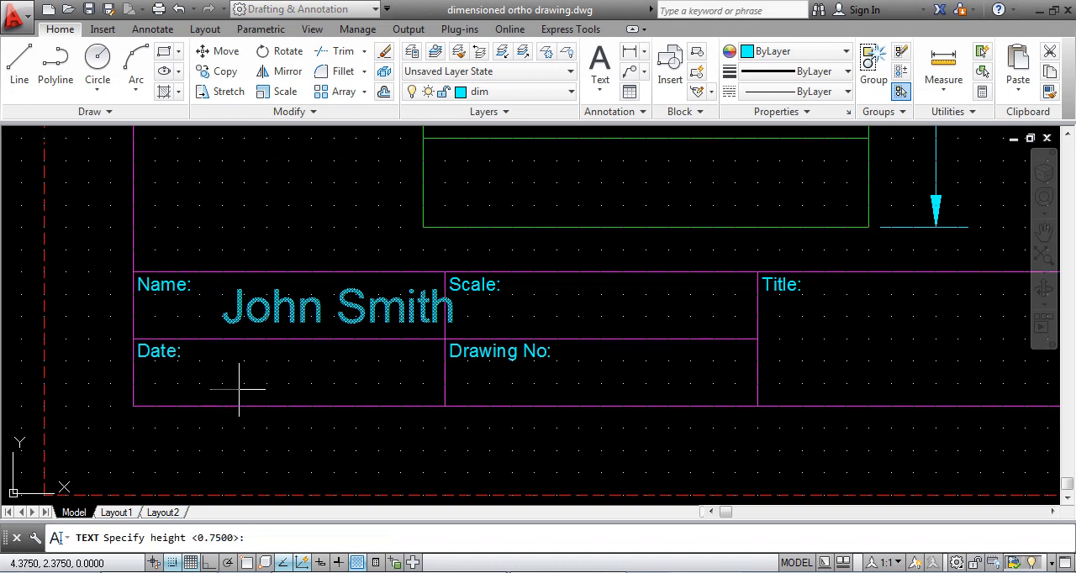
pyautogui.press('Return')
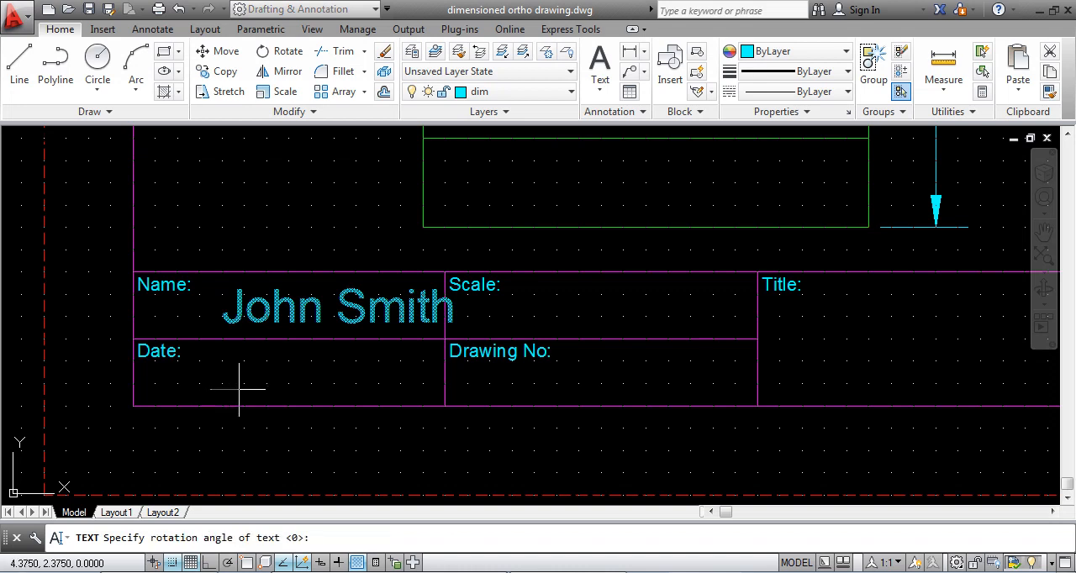
pyautogui.press('Return')
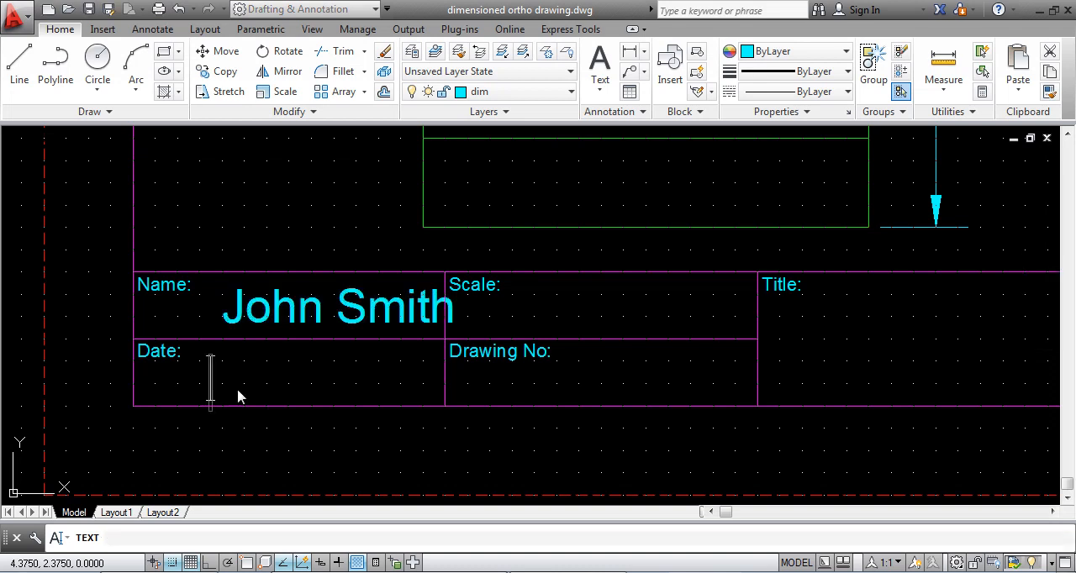
pyautogui.write('Feb 201')
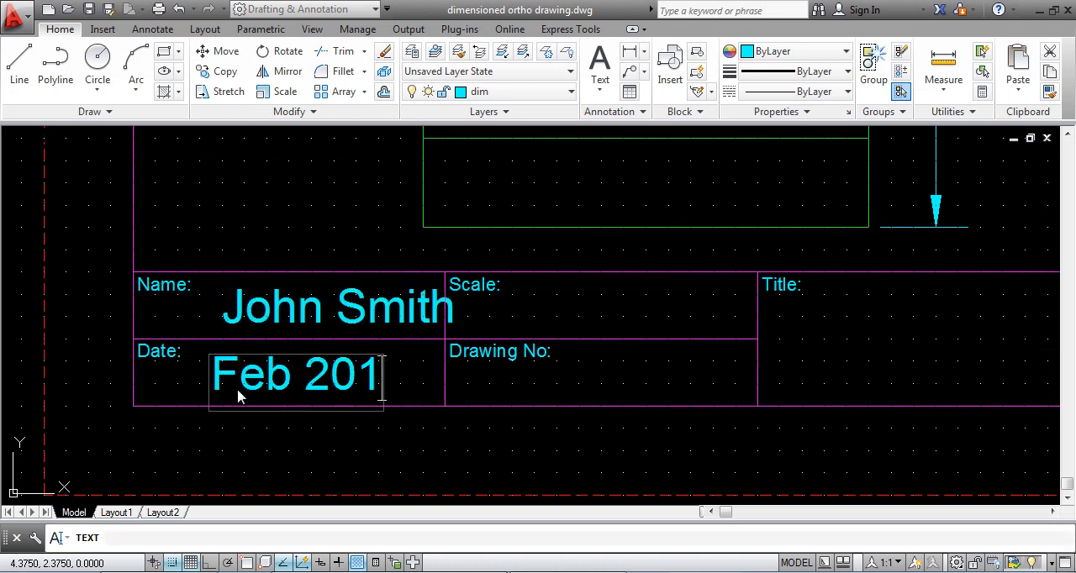
pyautogui.write('6')
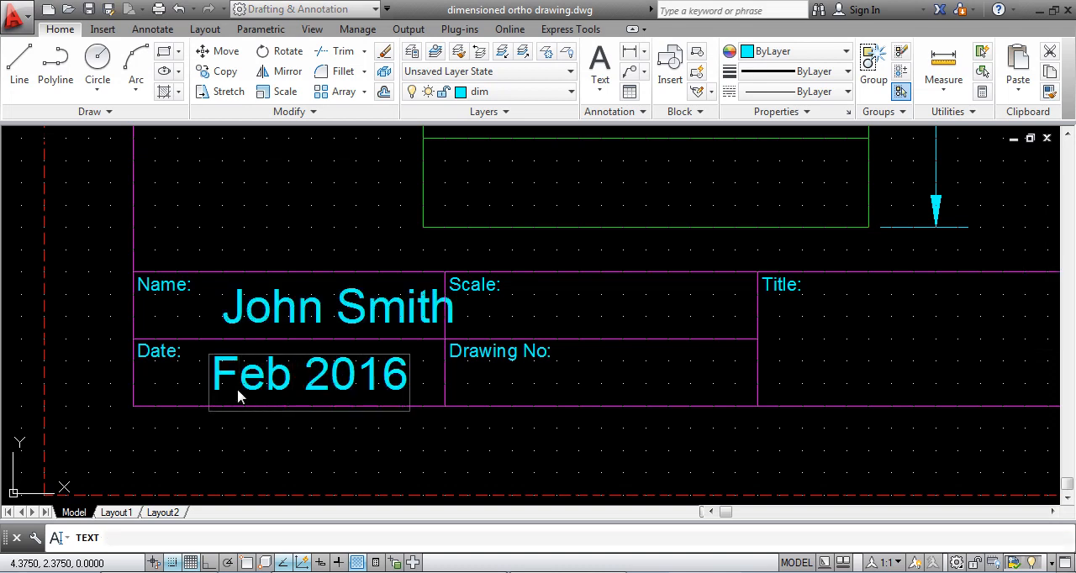
pyautogui.press('Return')
pyautogui.press('Return')
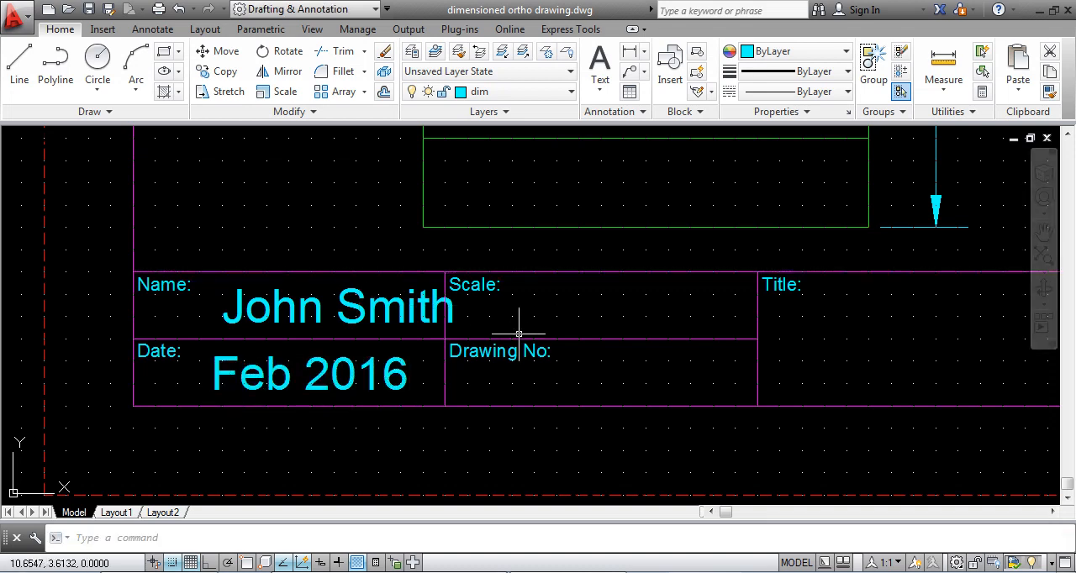
# - Add the single-line text "1 : 4" in the title block's Scale cell
pyautogui.click(556, 316)
pyautogui.click(539, 318)
pyautogui.press('Return')
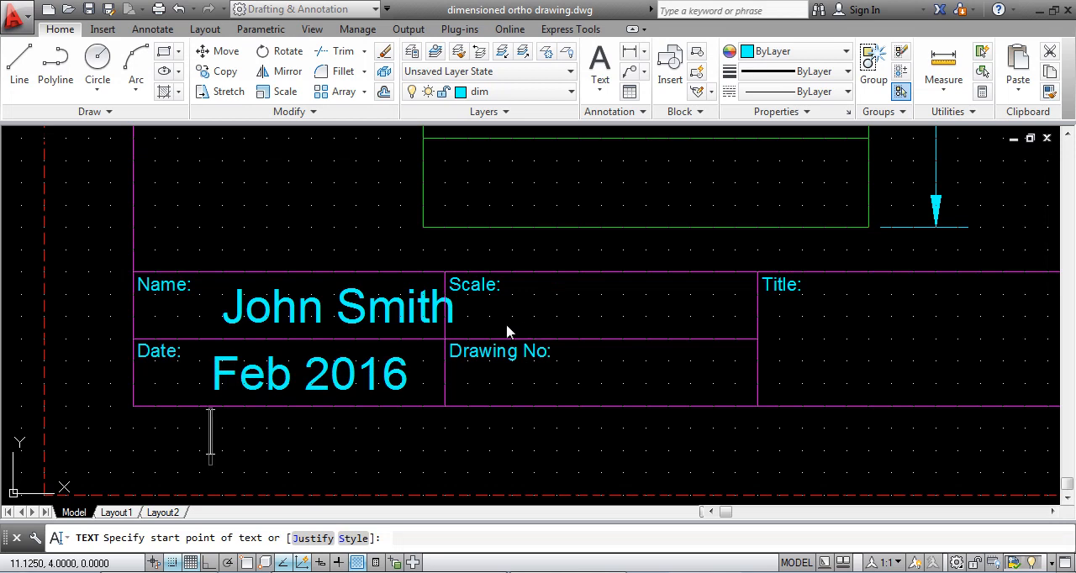
pyautogui.click(502, 329)
pyautogui.write('1')
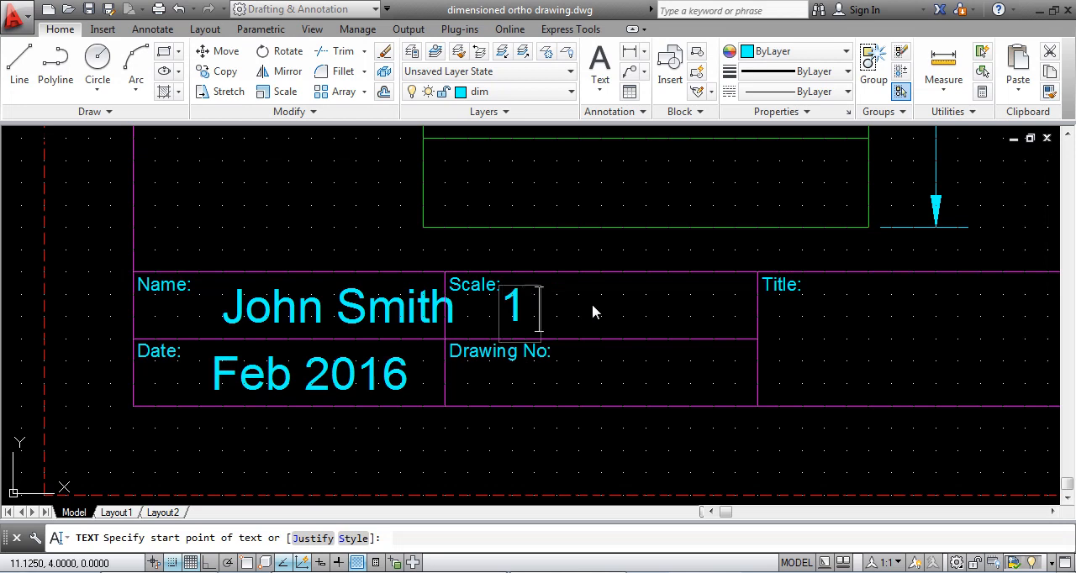
pyautogui.write(' : 4')
pyautogui.press('Return')
pyautogui.press('Return')
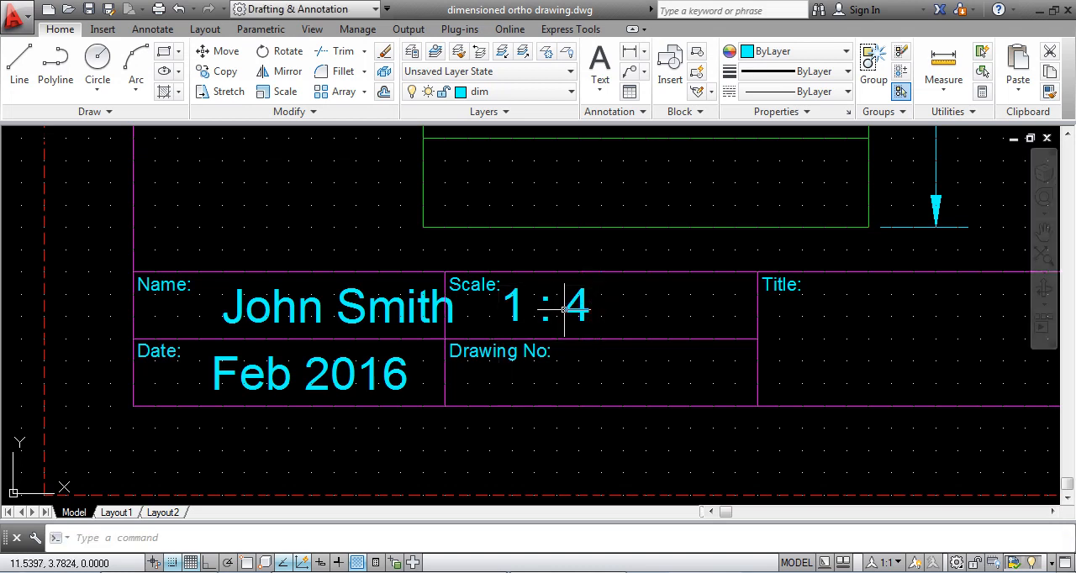
# - Add the single-line text "1 of 1" in the Drawing No cell with height 0.75 and rotation 0
pyautogui.press('Return')
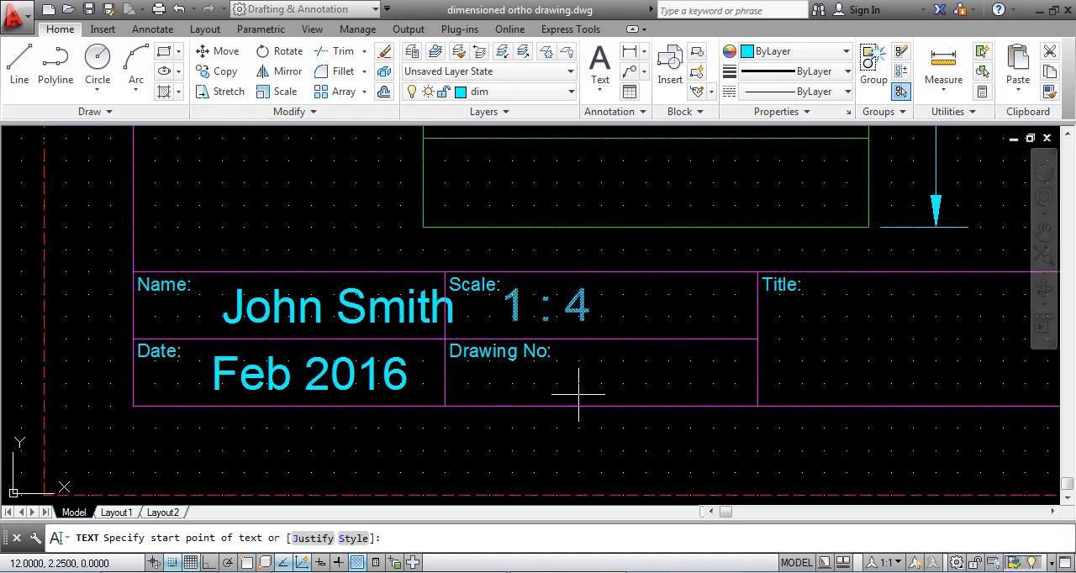
pyautogui.click(583, 393)
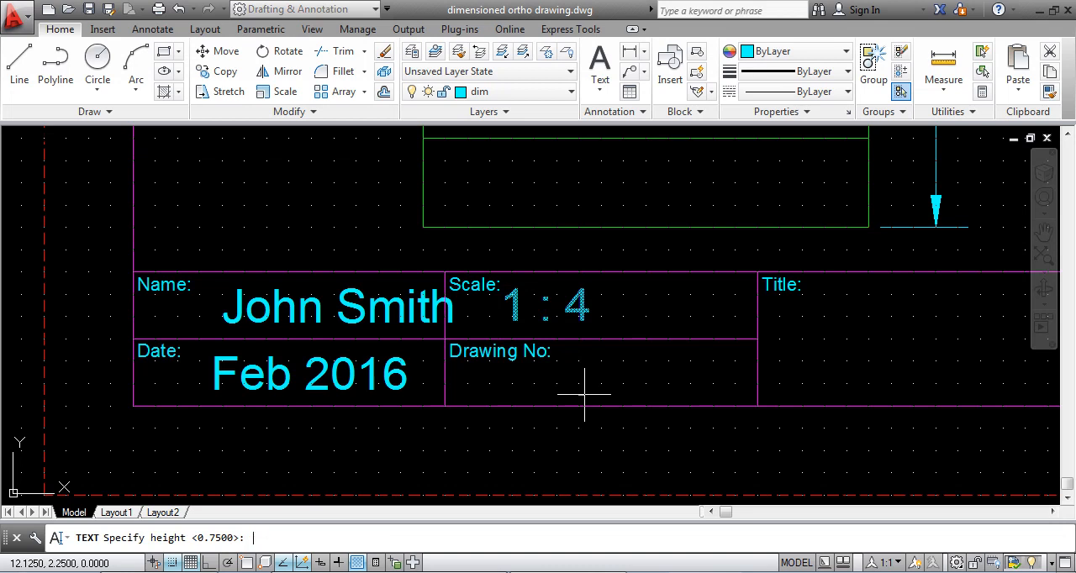
pyautogui.press('Return')
pyautogui.press('Return')
pyautogui.write('1')
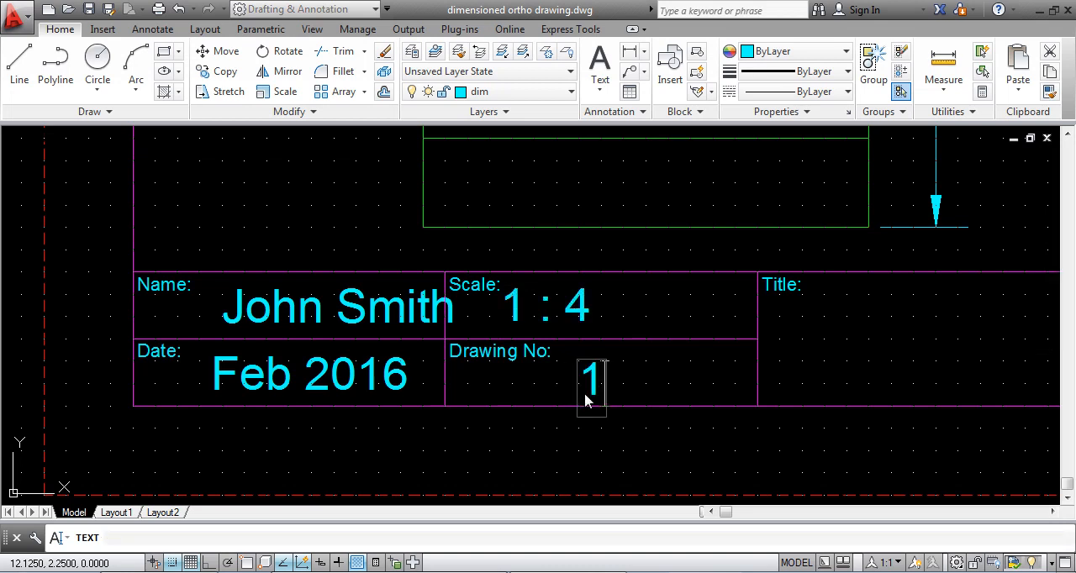
pyautogui.write(' of 1')
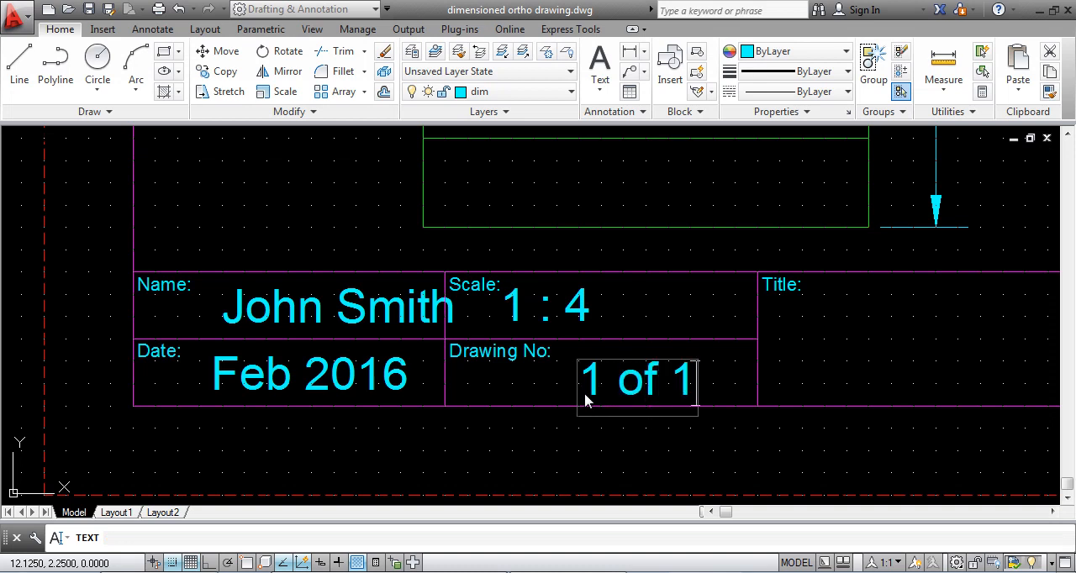
pyautogui.press('Return')
pyautogui.press('Return')
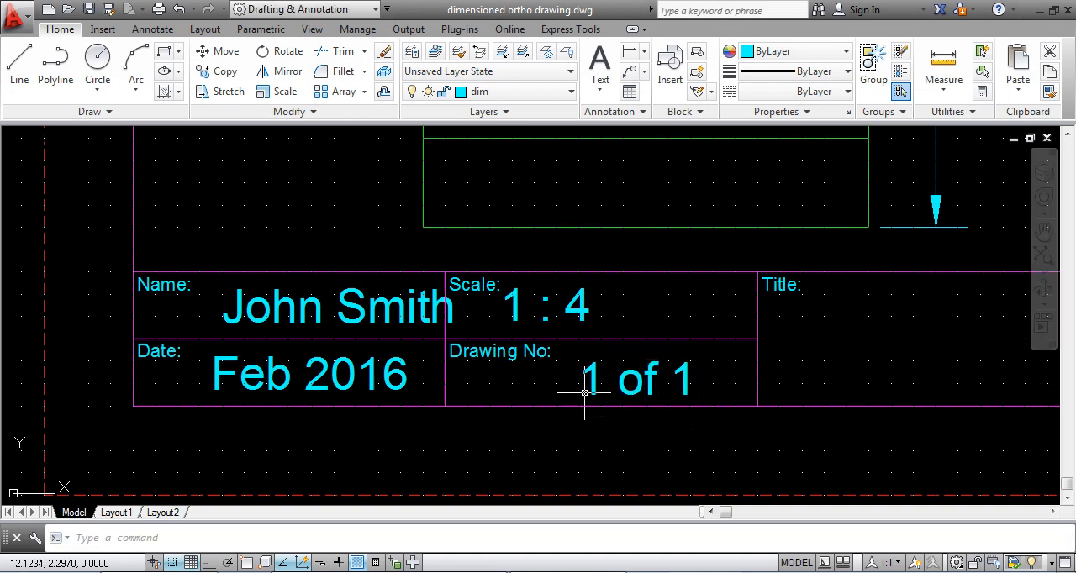
# - Shift the name and date entries left within their cells so both start at X 3.5
pyautogui.click(246, 308)
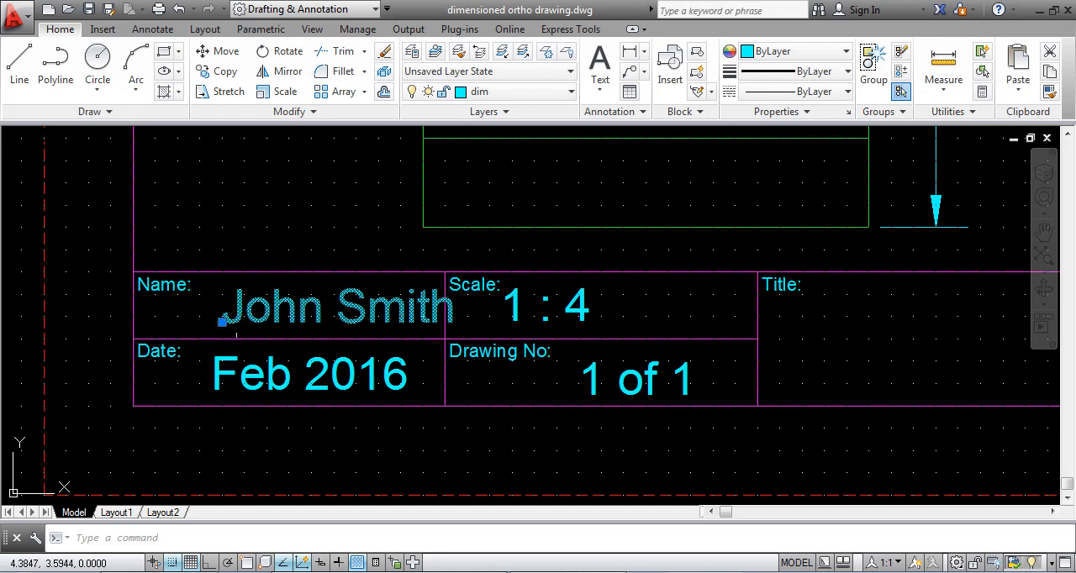
pyautogui.click(222, 321)
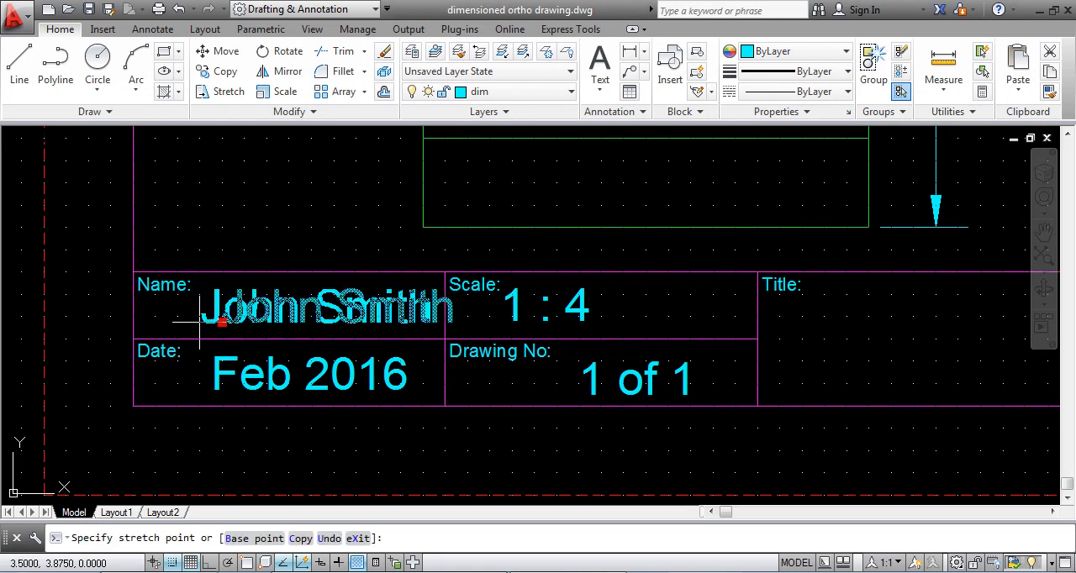
pyautogui.click(200, 321)
pyautogui.click(264, 369)
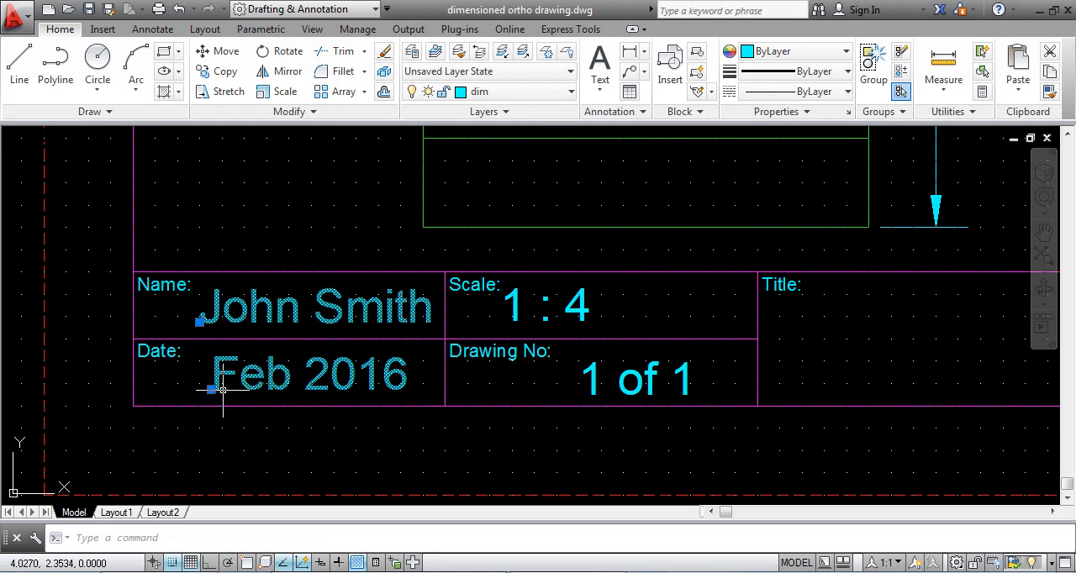
pyautogui.click(211, 389)
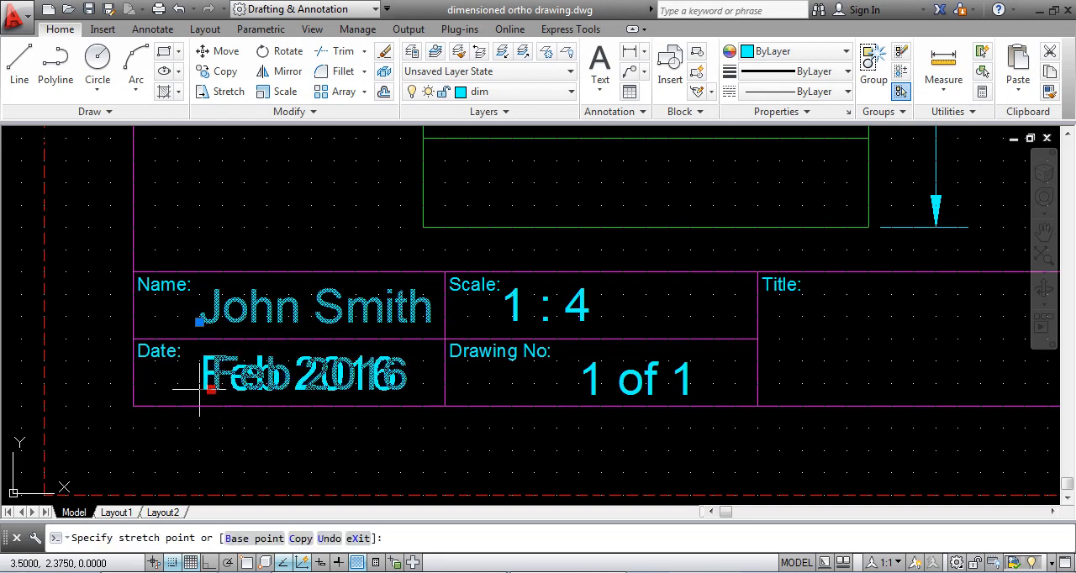
pyautogui.click(200, 389)
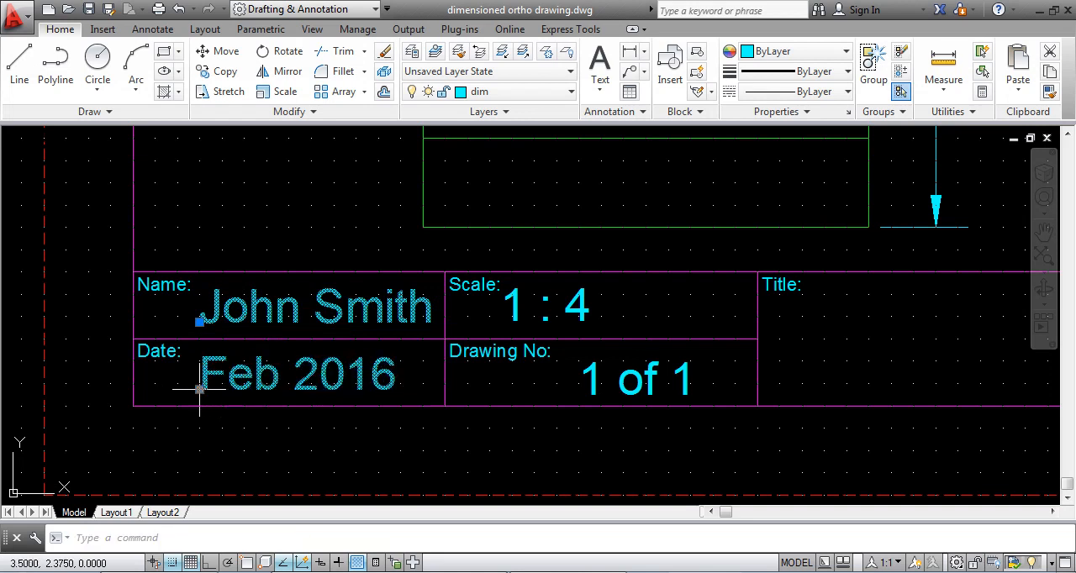
pyautogui.press('Escape')
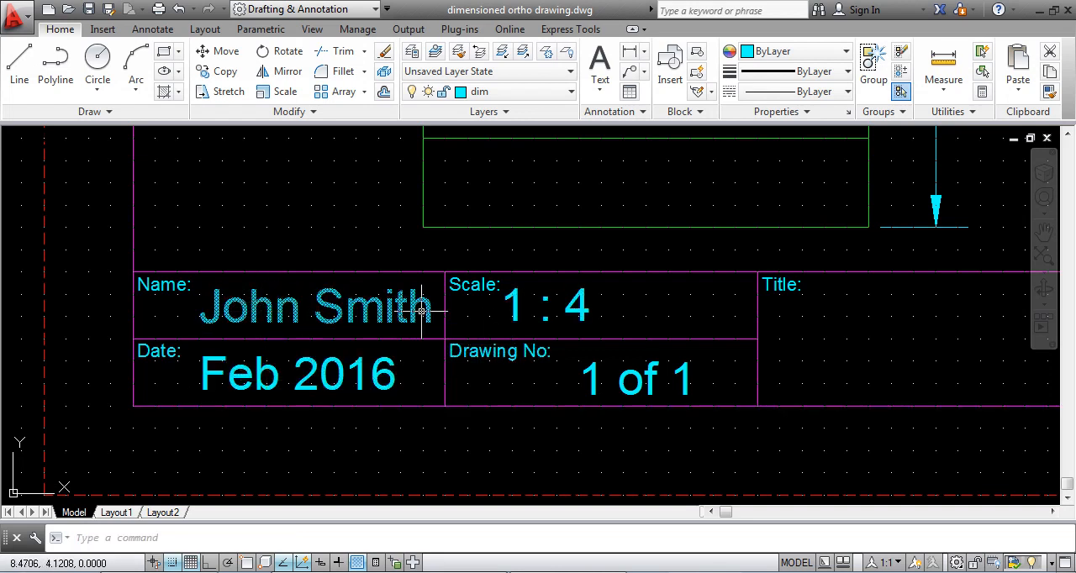
# - Shift the "1 : 4" scale and "1 of 1" drawing number entries within their cells so both start at X 11.875
pyautogui.click(526, 316)
pyautogui.click(500, 319)
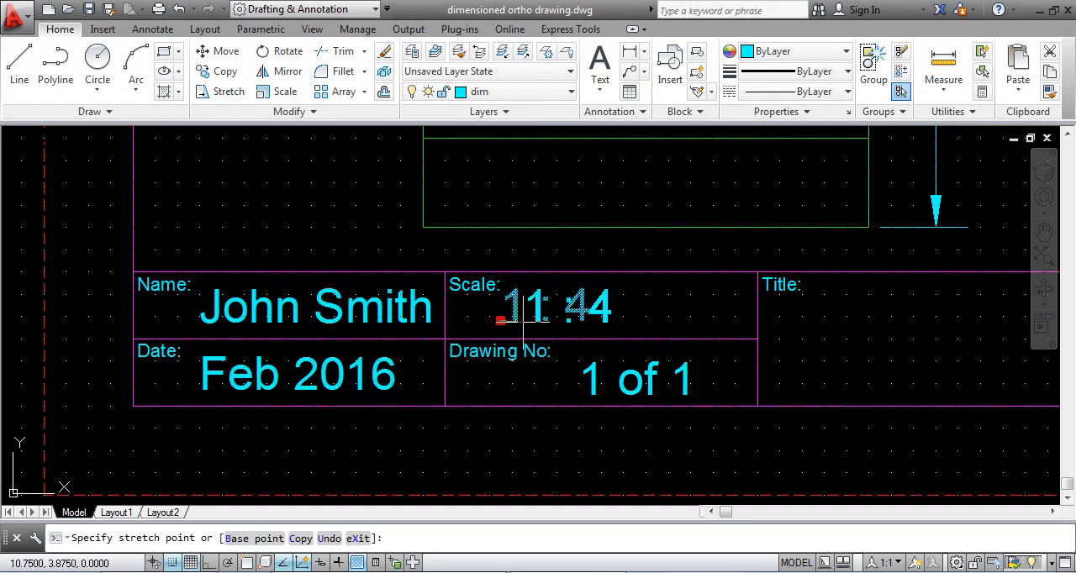
pyautogui.click(574, 321)
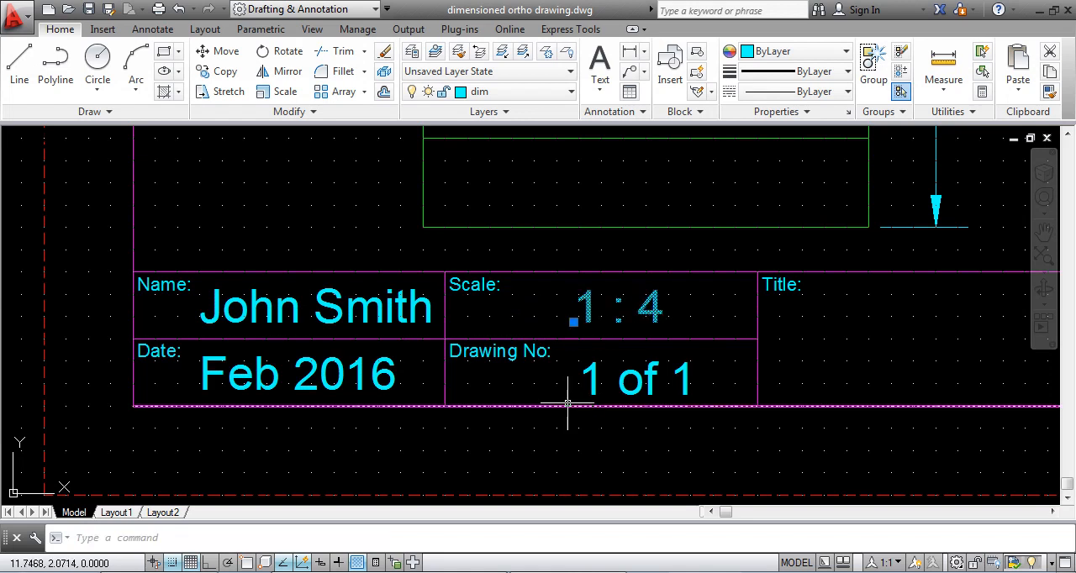
pyautogui.click(578, 395)
pyautogui.click(578, 394)
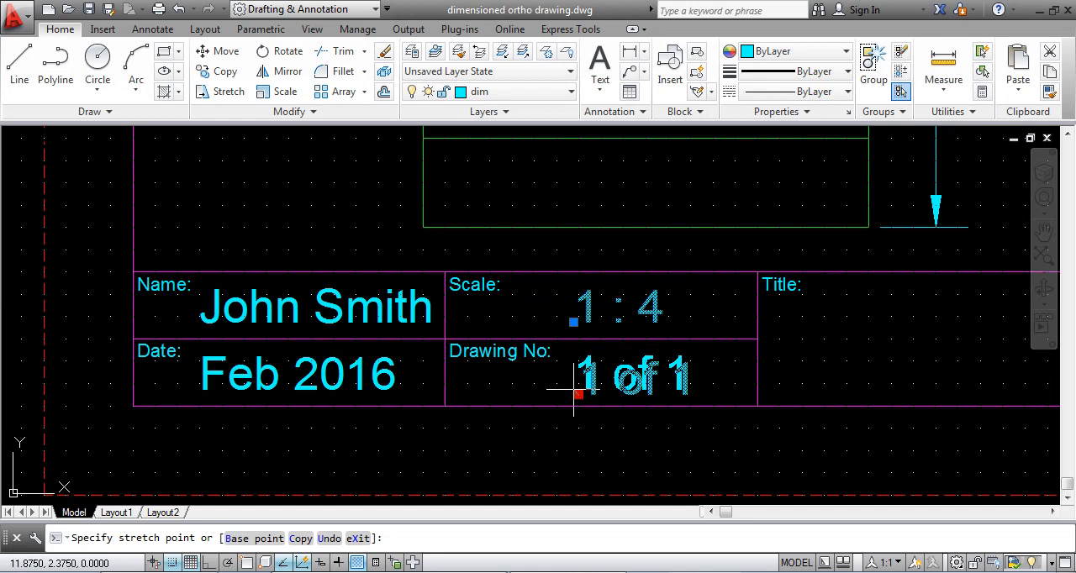
pyautogui.click(574, 391)
pyautogui.press('Escape')
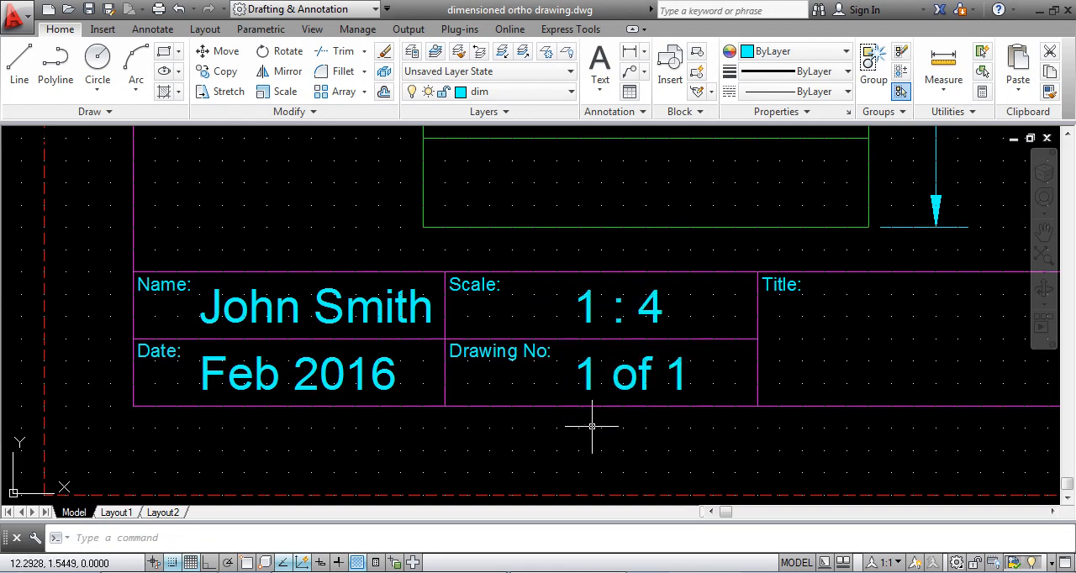
# - Add the single-line text "STAIRS" in the Title cell with height 1.5 and the default rotation
pyautogui.moveTo(703, 423)
pyautogui.mouseDown(button='middle')
pyautogui.moveTo(449, 422)
pyautogui.moveTo(141, 449)
pyautogui.mouseUp(button='middle')
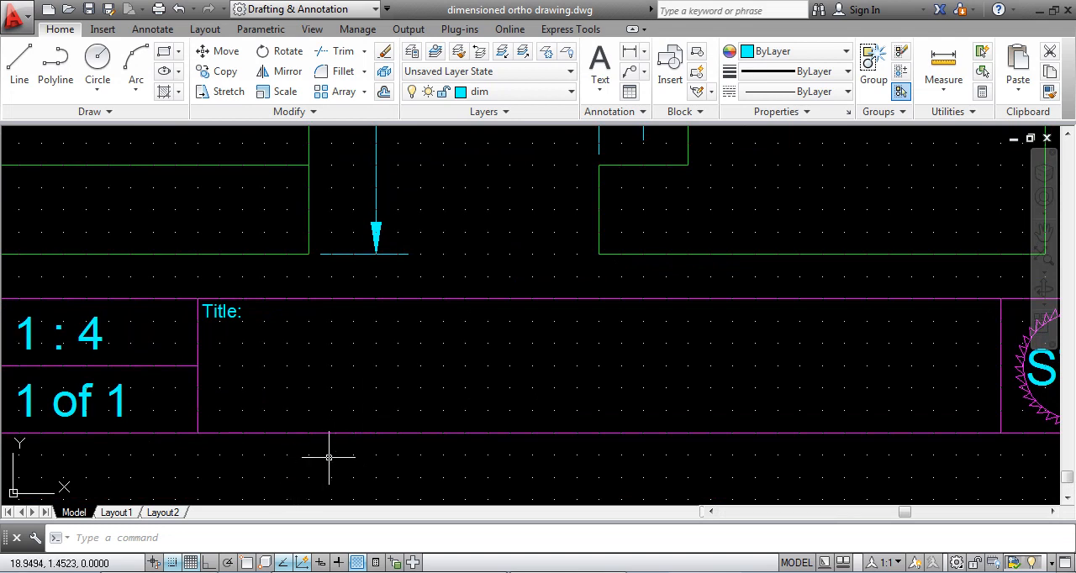
pyautogui.write('text')
pyautogui.press('Return')
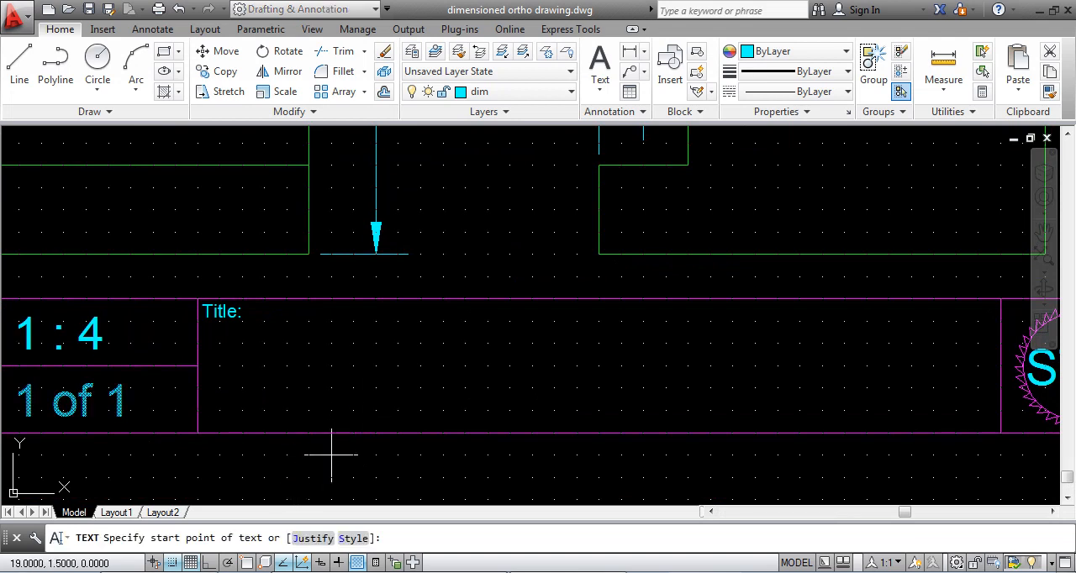
pyautogui.click(298, 405)
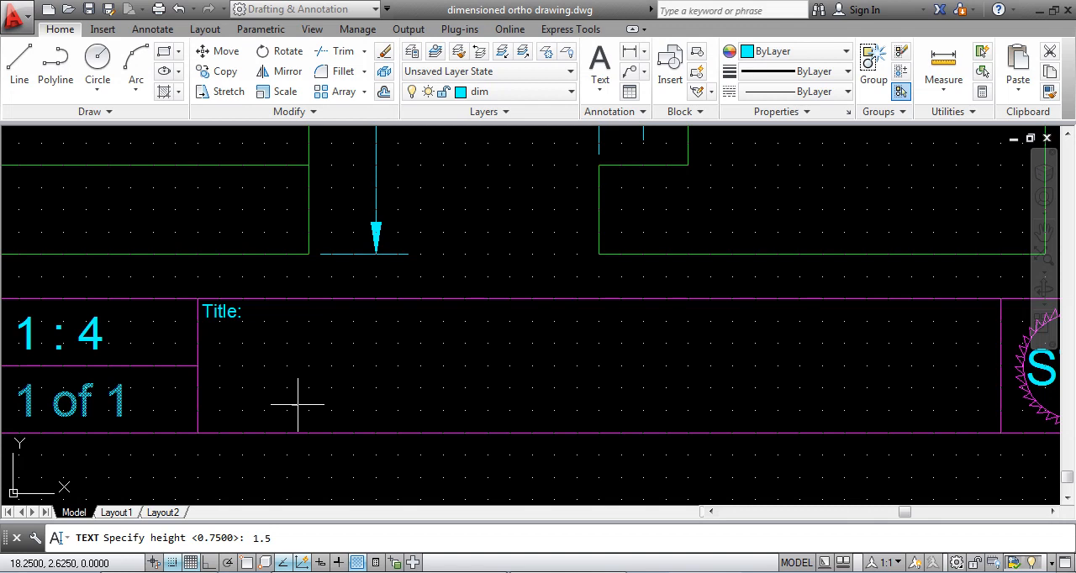
pyautogui.press('Return')
pyautogui.press('Return')
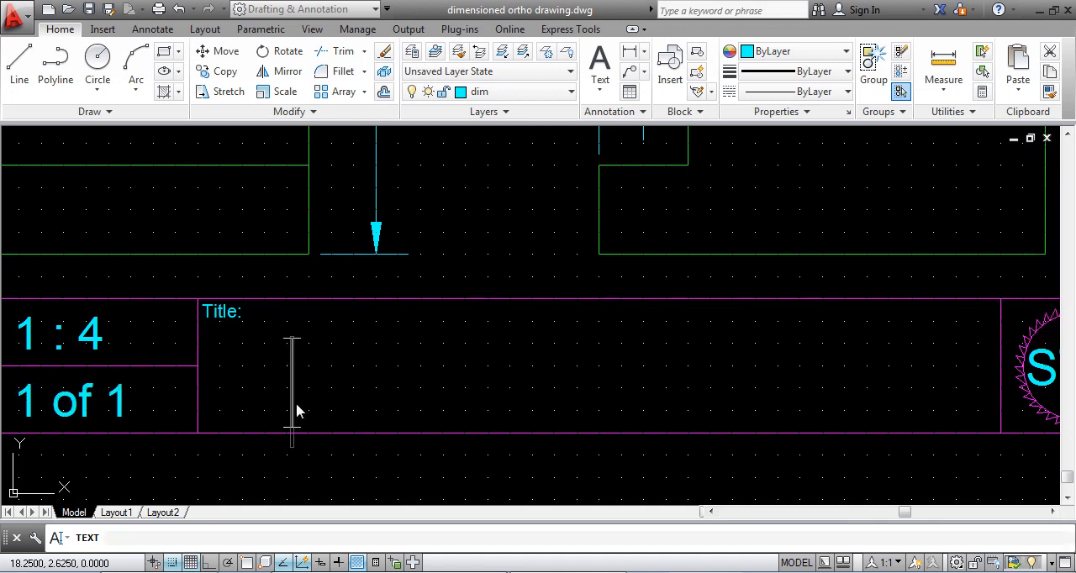
pyautogui.write('S')
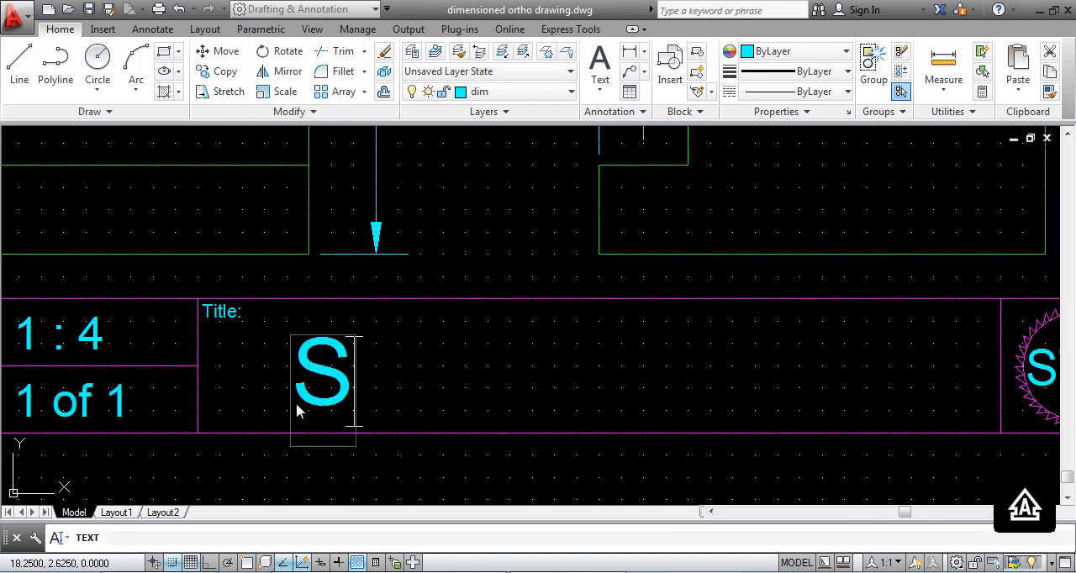
pyautogui.write('TAIRS')
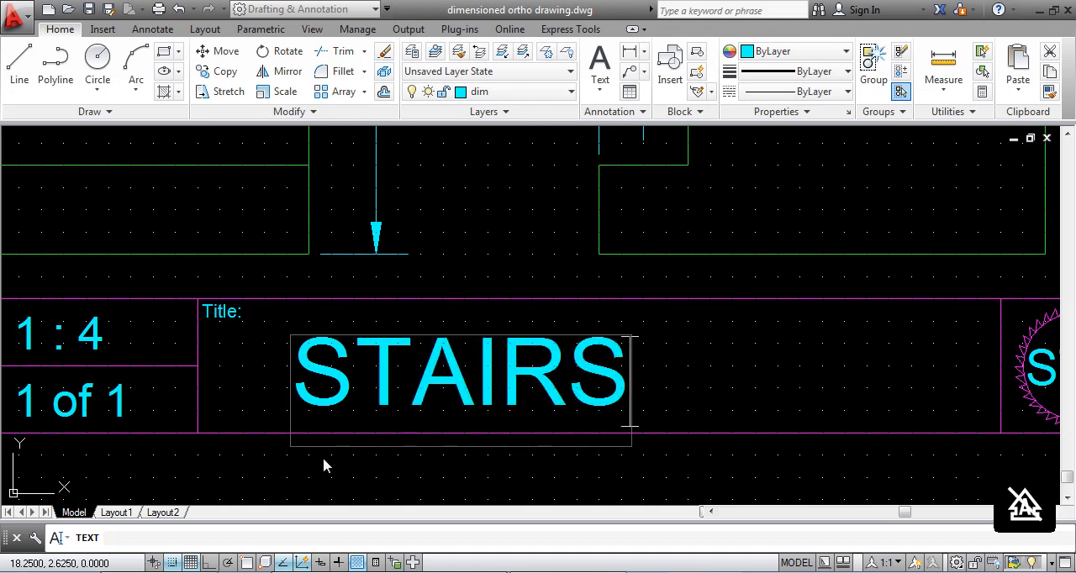
pyautogui.press('Return')
pyautogui.press('Return')
# - Move the "STAIRS" text right and slightly up so it sits centred in the Title cell
pyautogui.click(303, 391)
pyautogui.click(291, 404)
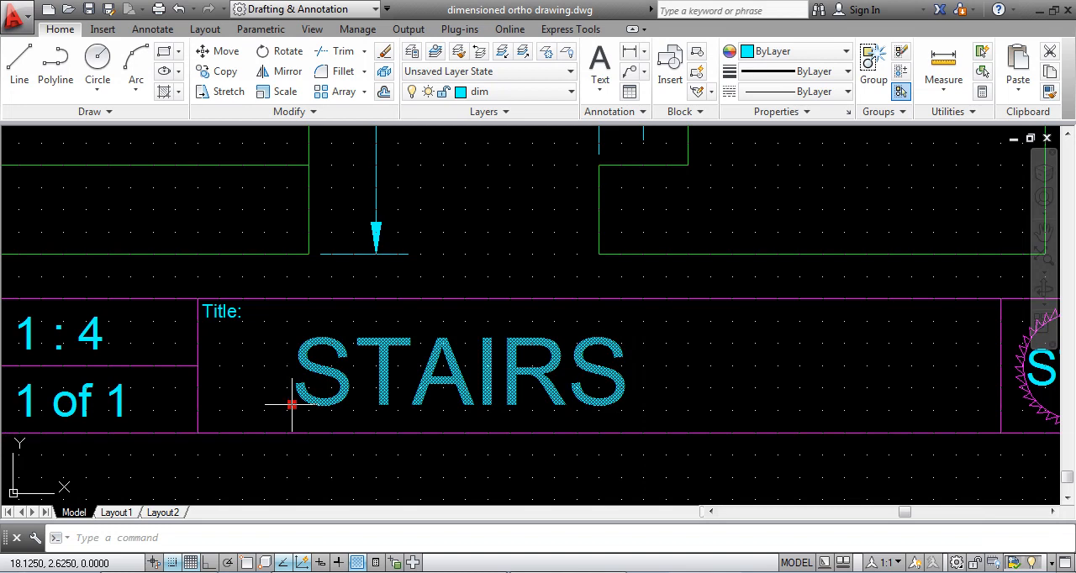
pyautogui.click(448, 405)
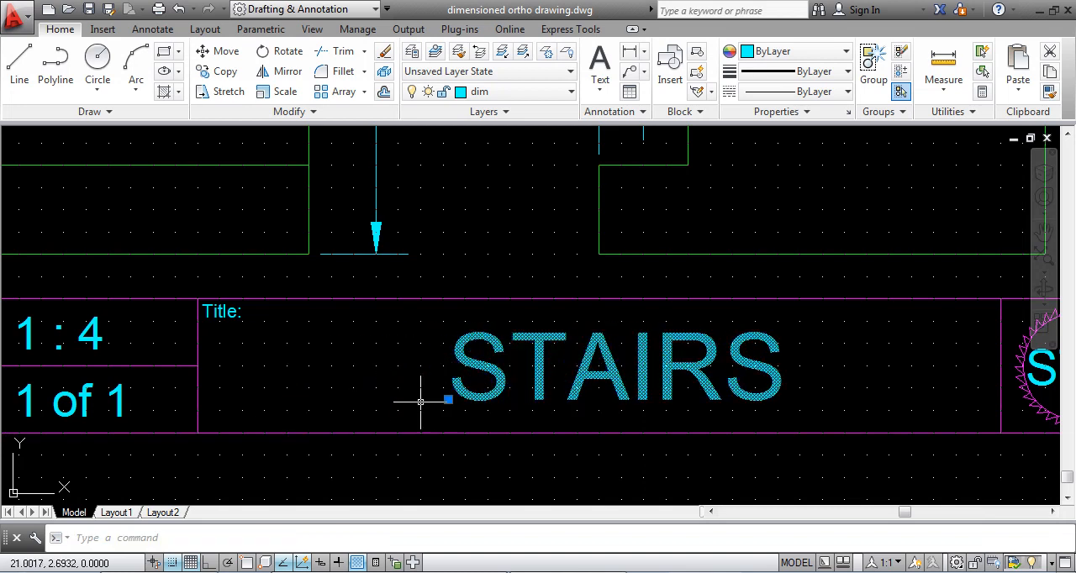
pyautogui.press('Escape')
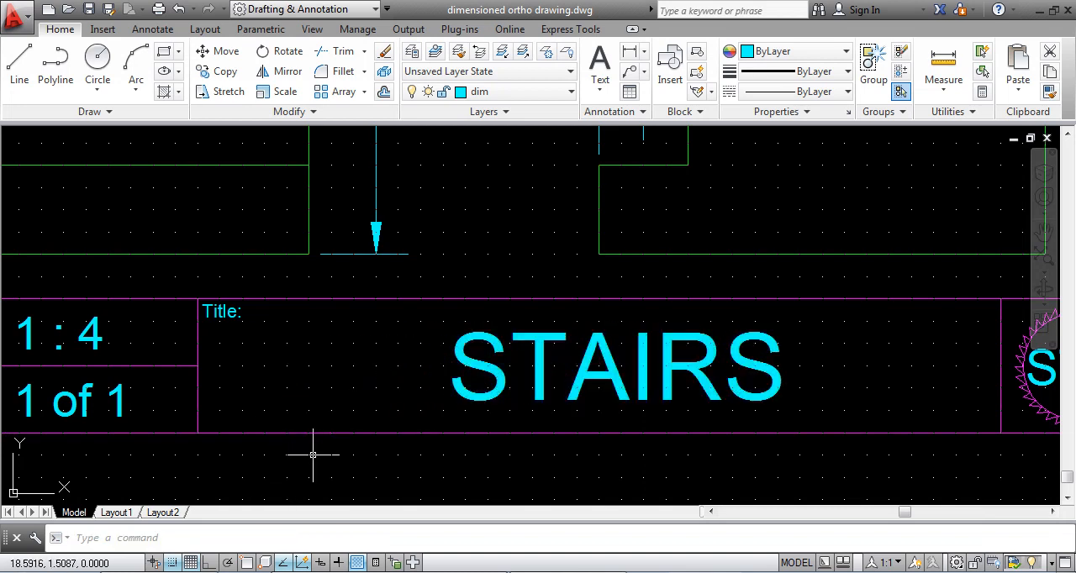
pyautogui.scroll(-4, 308, 446)
pyautogui.moveTo(211, 452); pyautogui.dragTo(398, 422, button='middle')
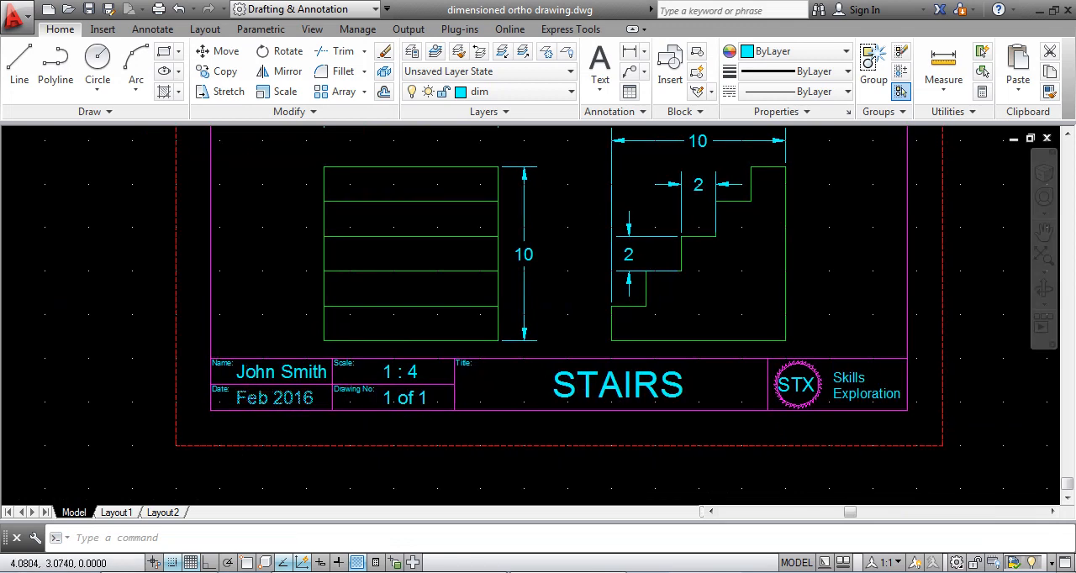
pyautogui.scroll(3, 252, 402)
pyautogui.click(255, 343)
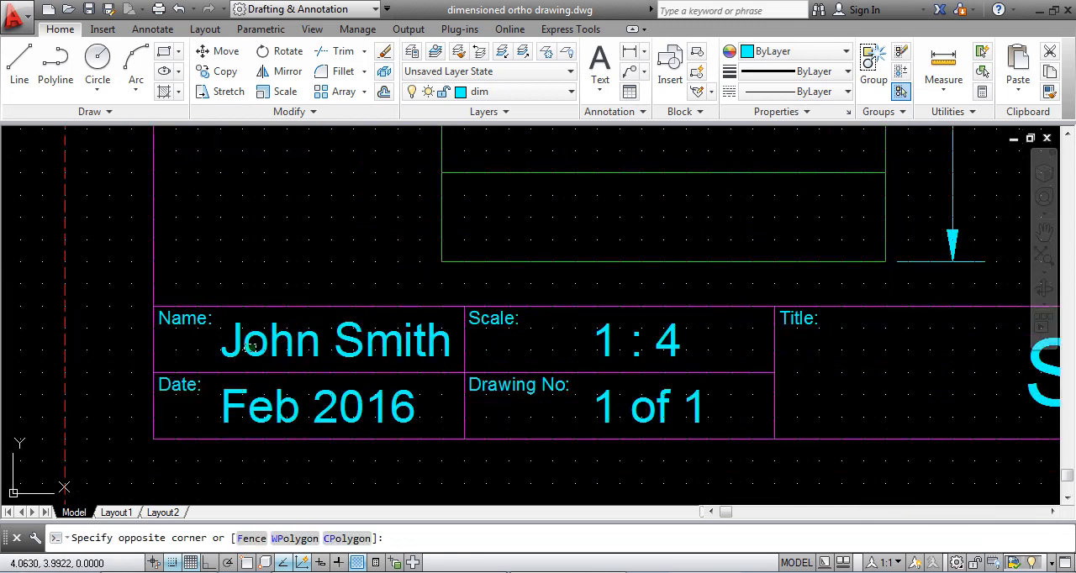
pyautogui.click(259, 359)
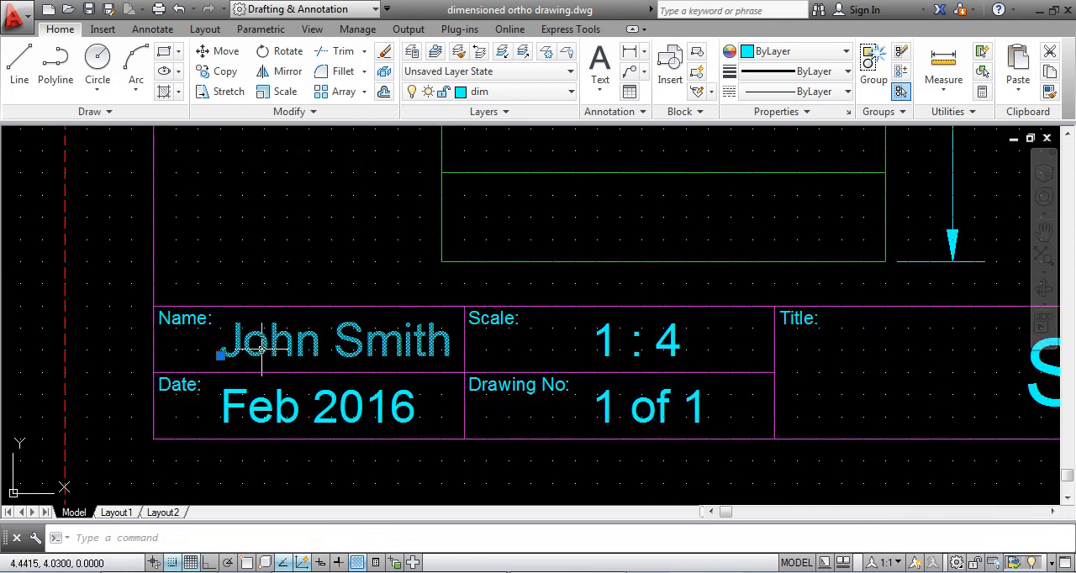
pyautogui.doubleClick(276, 353)
pyautogui.click(320, 343)
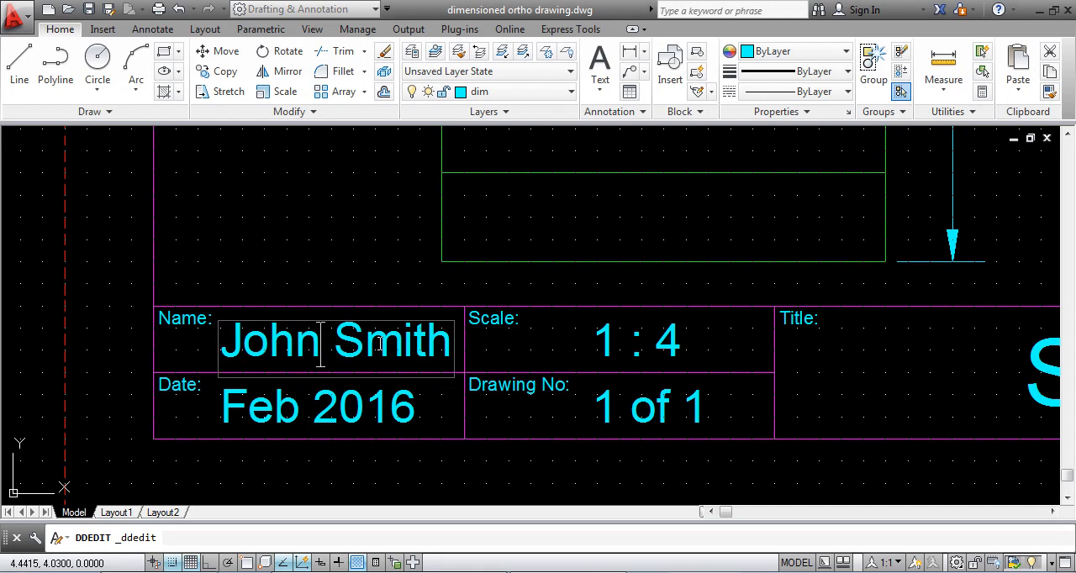
pyautogui.write('A')
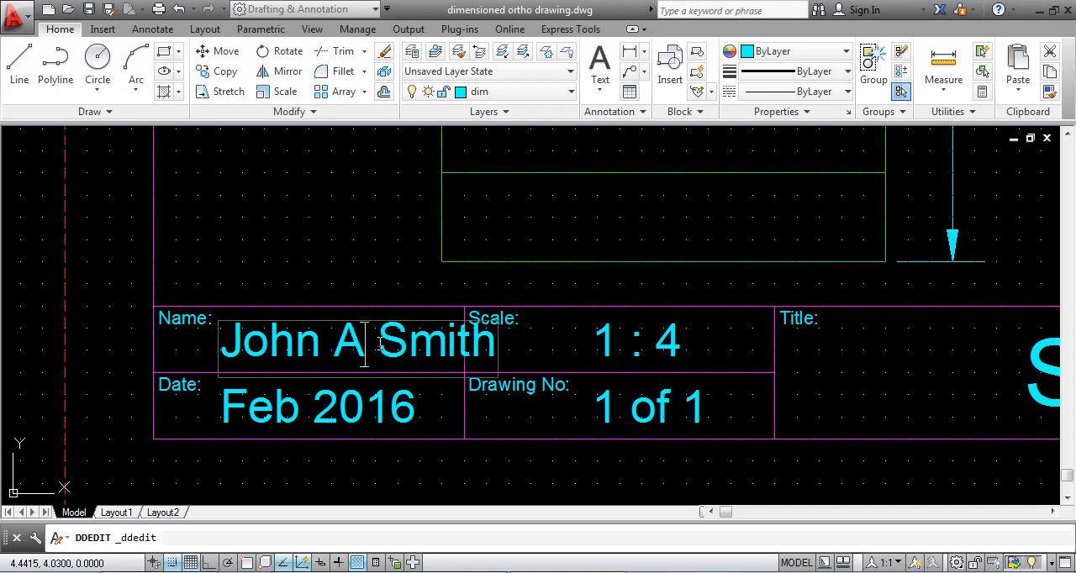
pyautogui.write('.')
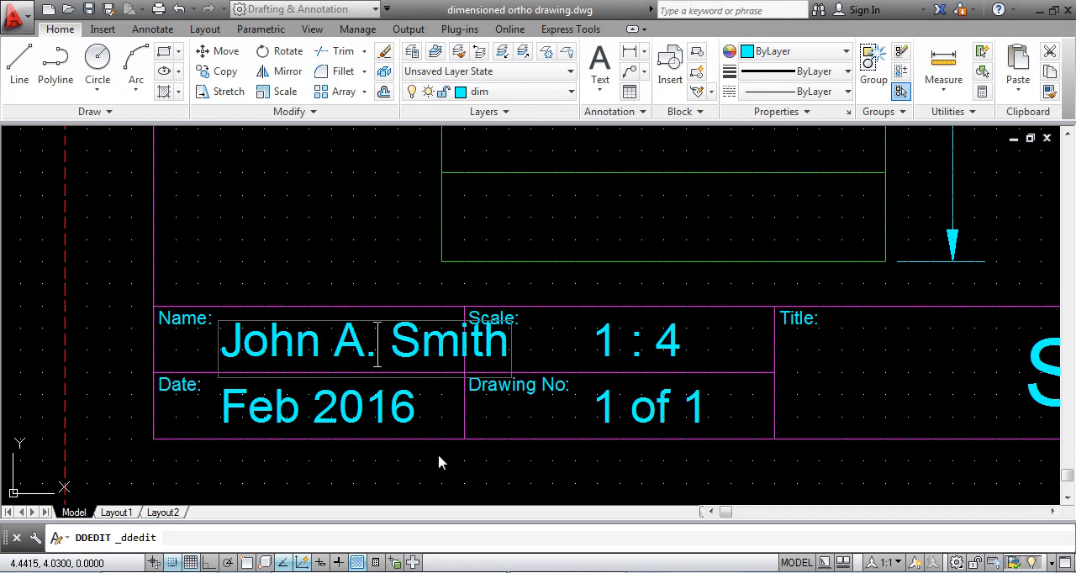
pyautogui.press('Escape')
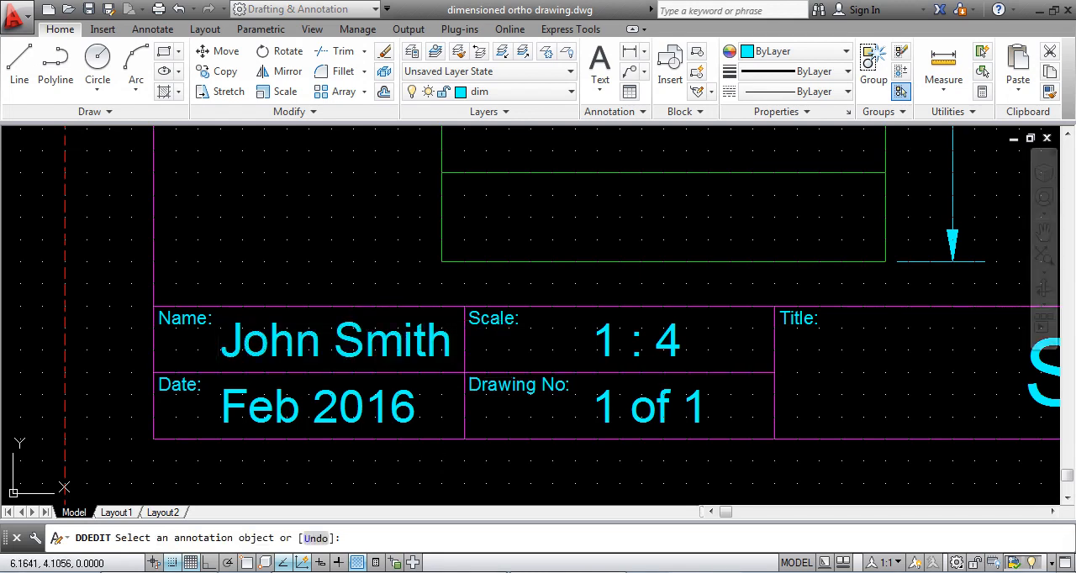
# - Edit the Name cell's entry to insert a middle initial between the first and last name
pyautogui.click(347, 353)
pyautogui.click(322, 349)
pyautogui.write('A.')
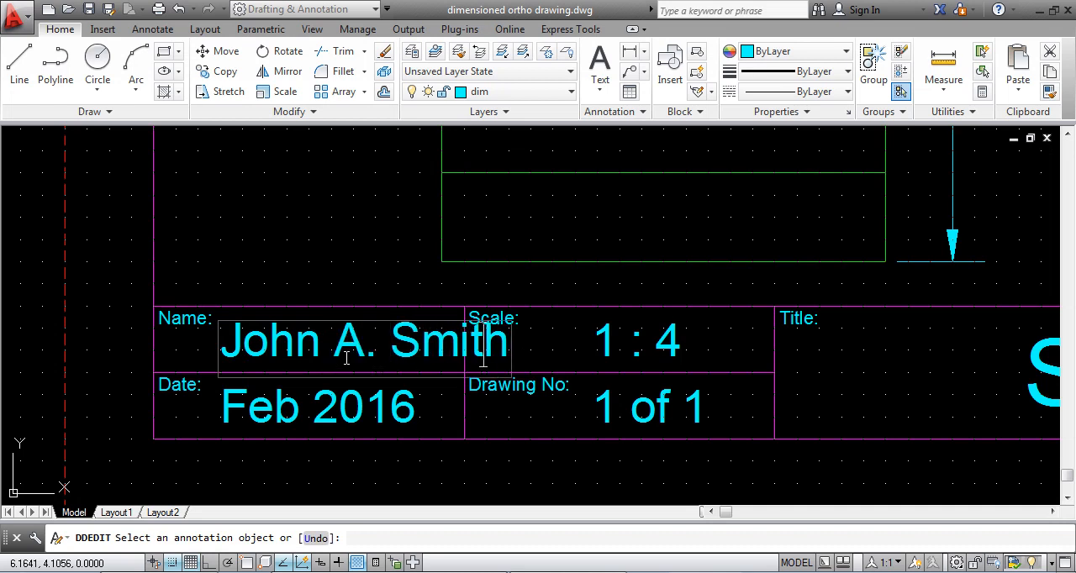
pyautogui.press('Return')
pyautogui.press('Return')
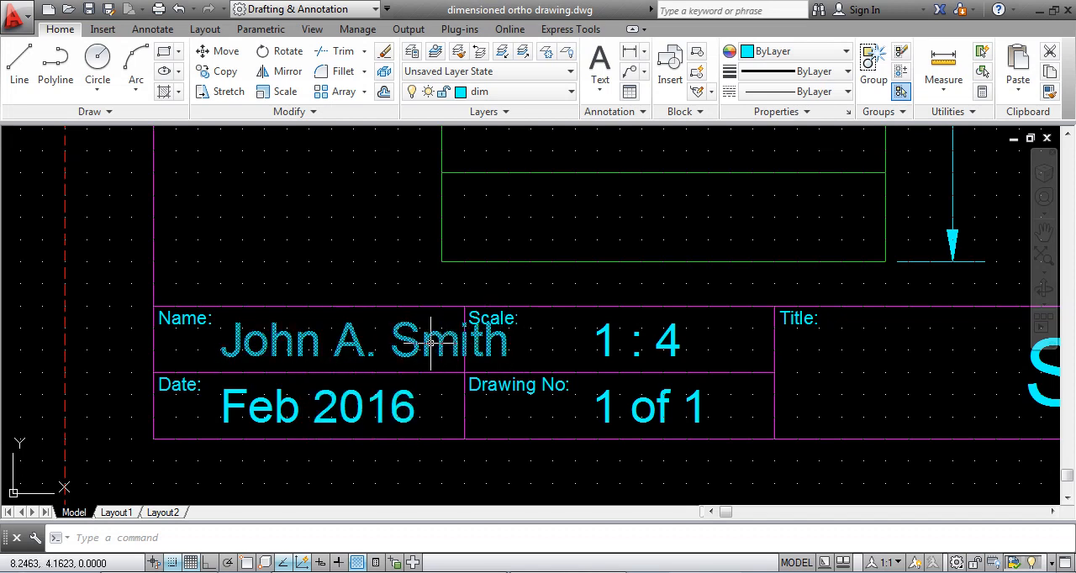
# - Set the name entry's width factor to 0.8 in its text properties
pyautogui.rightClick(318, 343)
pyautogui.click(332, 537)
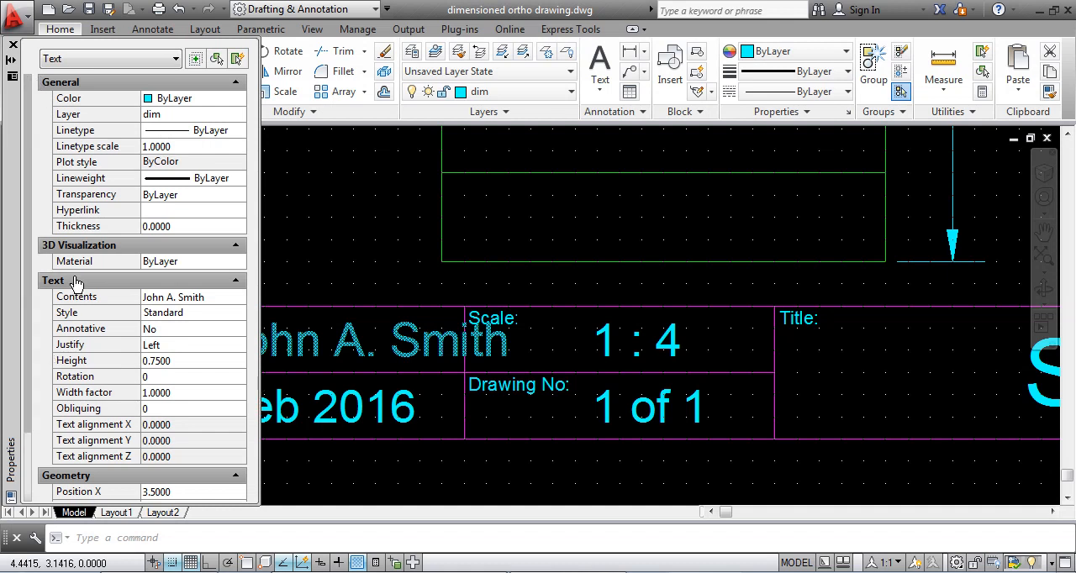
pyautogui.click(173, 297)
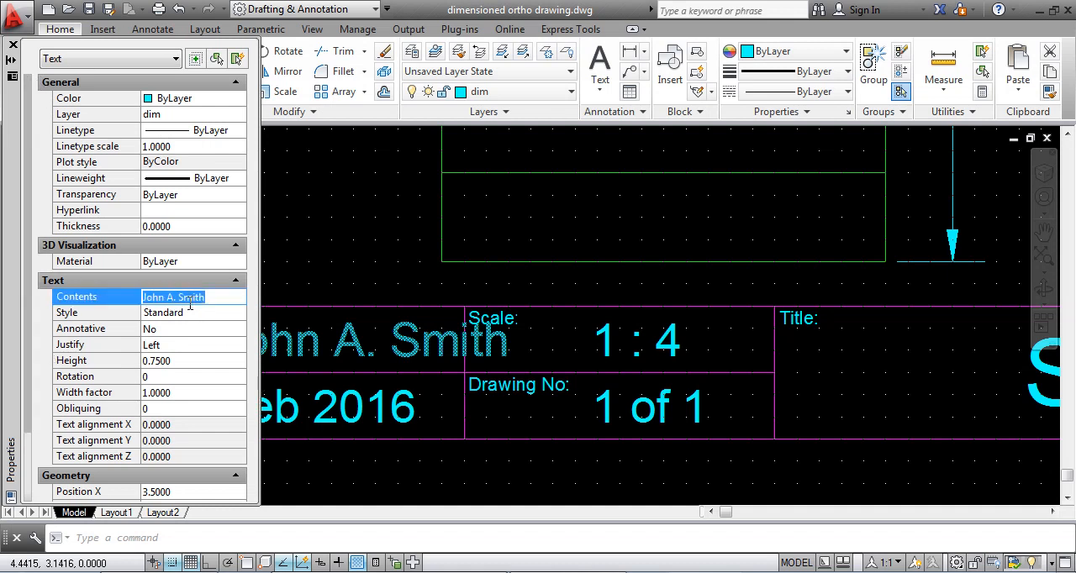
pyautogui.click(208, 297)
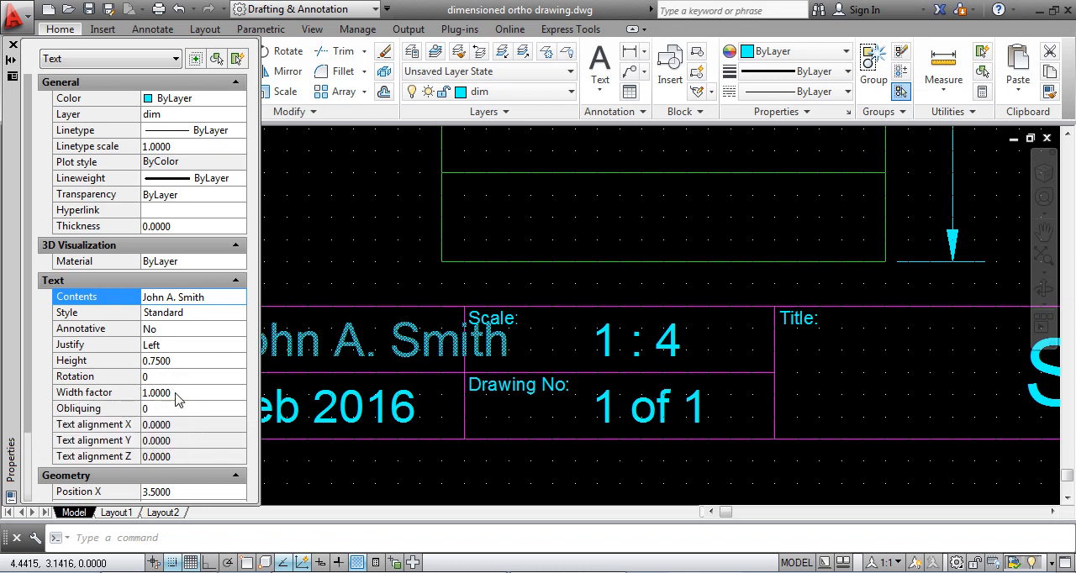
pyautogui.click(216, 392)
pyautogui.write('.')
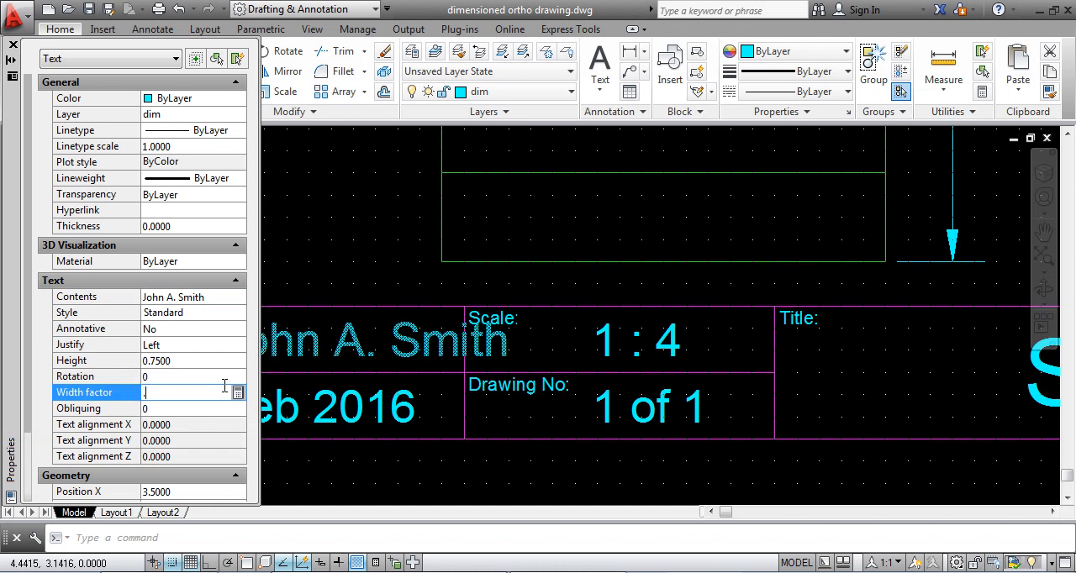
pyautogui.write('8')
pyautogui.click(157, 409)
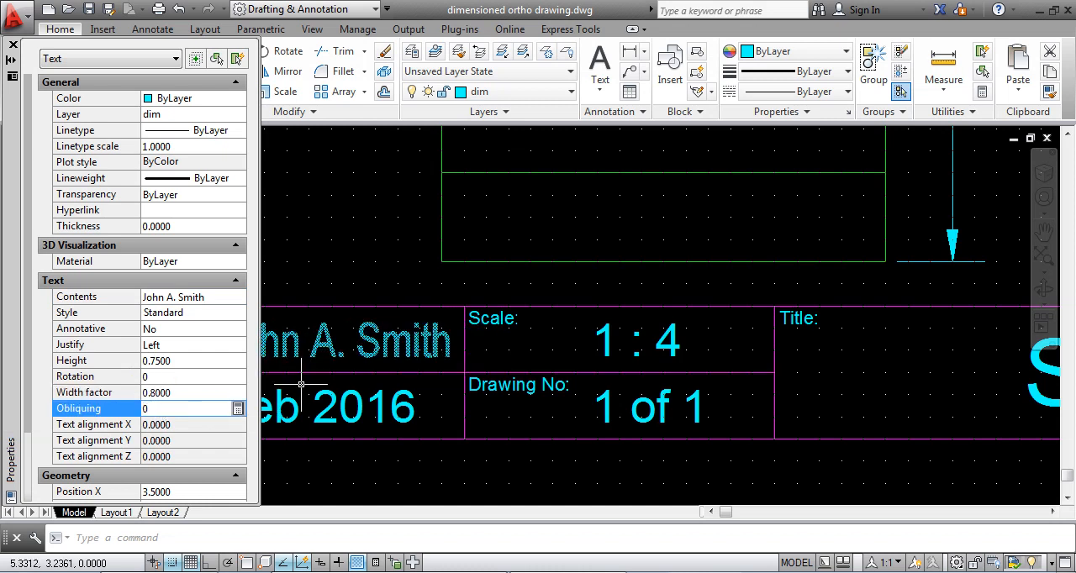
# - Set the width factor of the date, scale and drawing number entries to 0.8 together with the name, and clear the selection
pyautogui.click(326, 395)
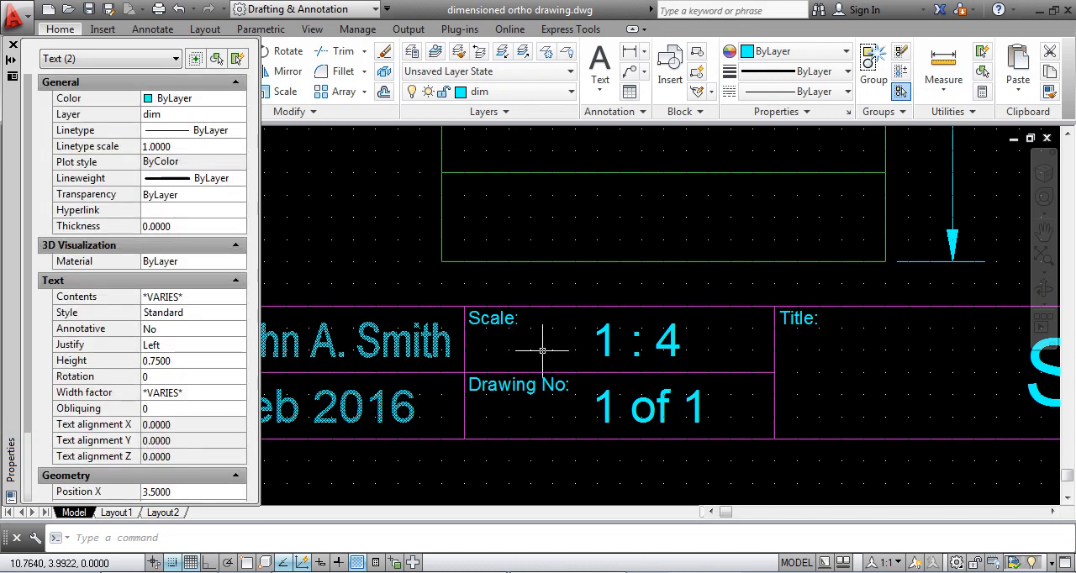
pyautogui.click(605, 350)
pyautogui.click(631, 410)
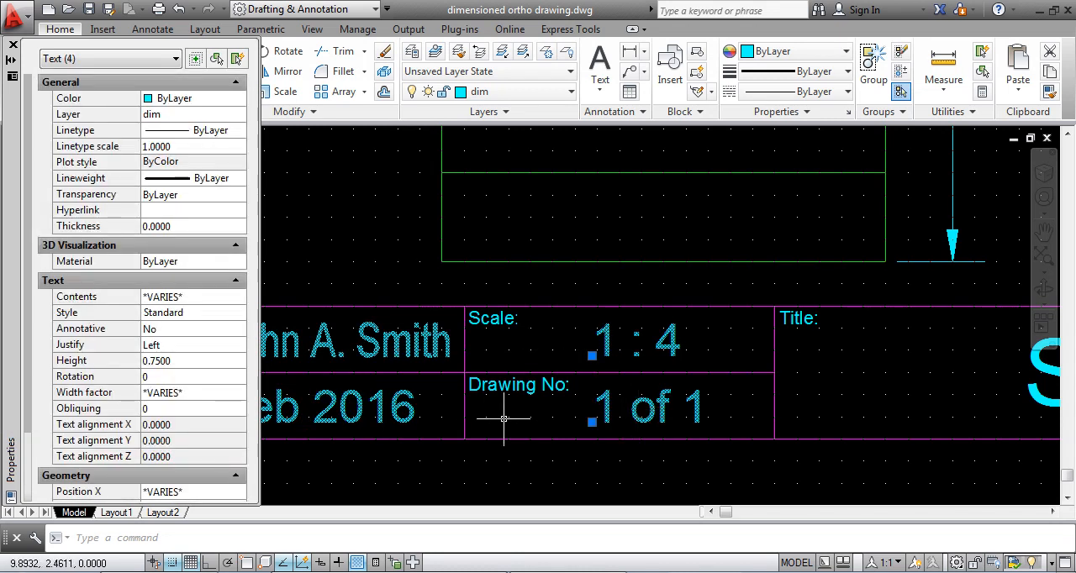
pyautogui.click(179, 393)
pyautogui.write('.8')
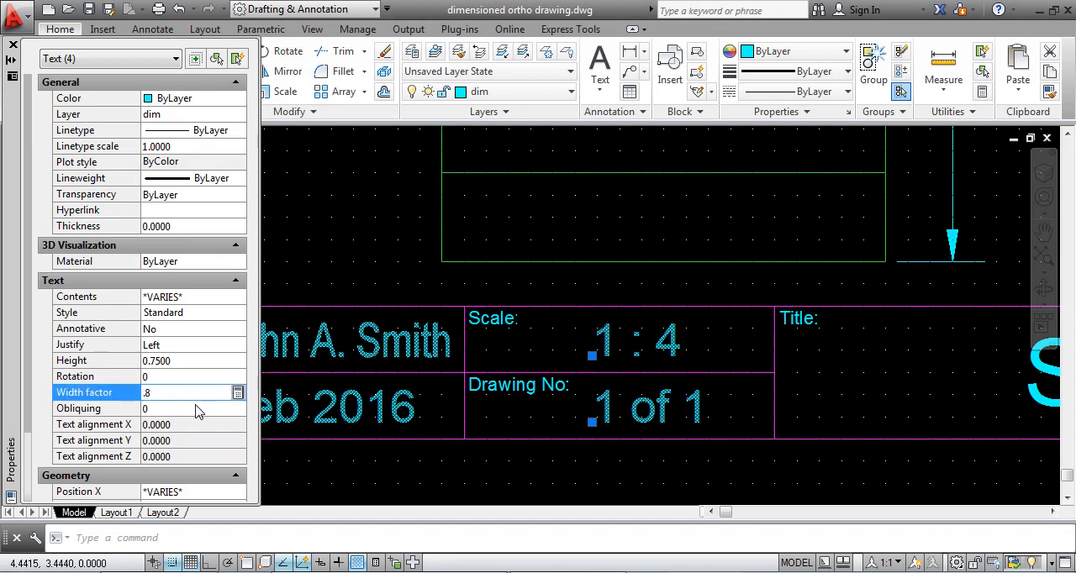
pyautogui.click(199, 410)
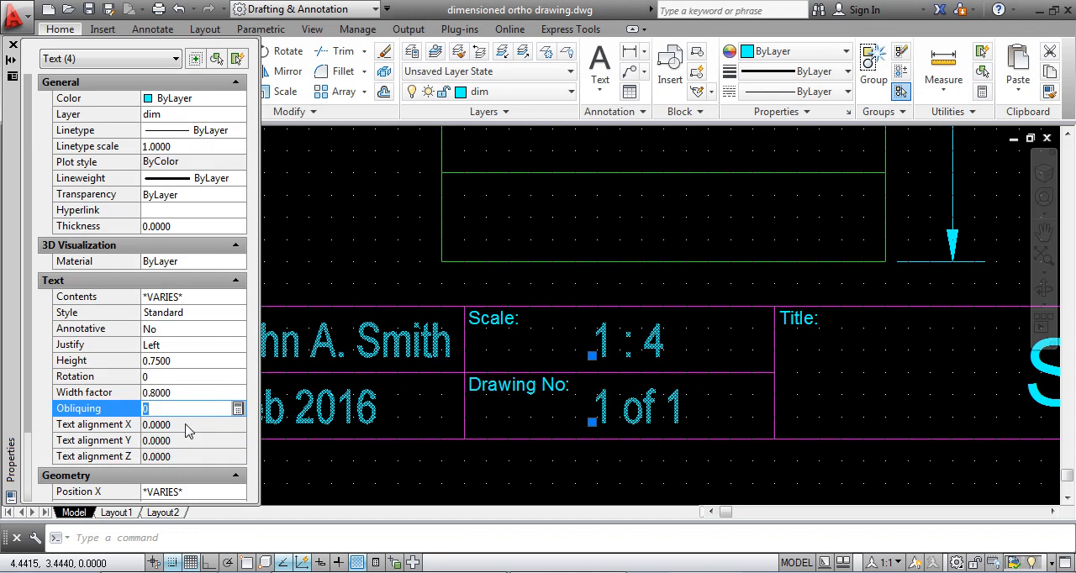
pyautogui.click(12, 46)
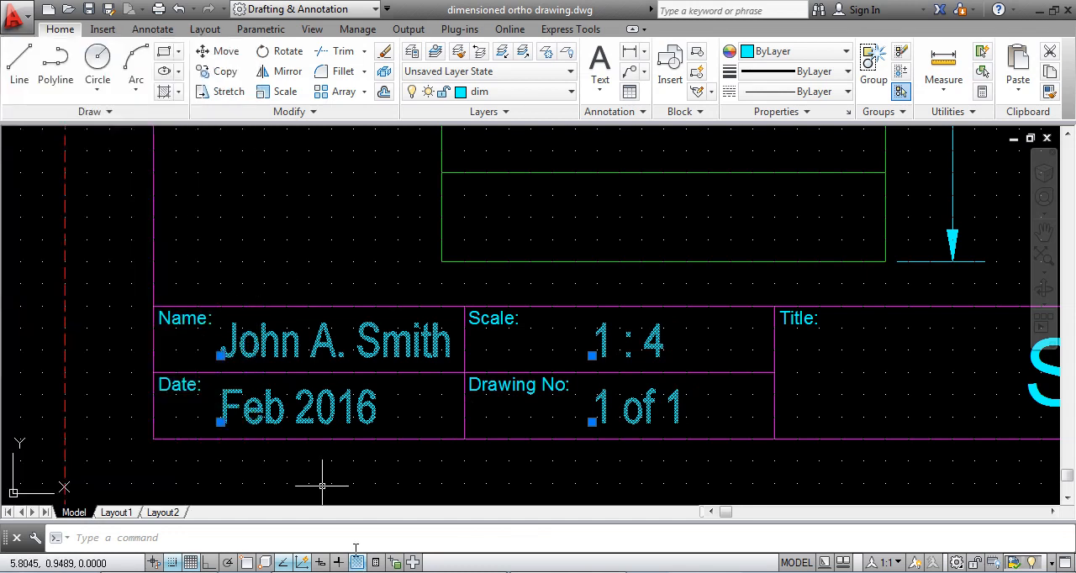
pyautogui.click(290, 483)
pyautogui.press('Escape')
pyautogui.press('Escape')
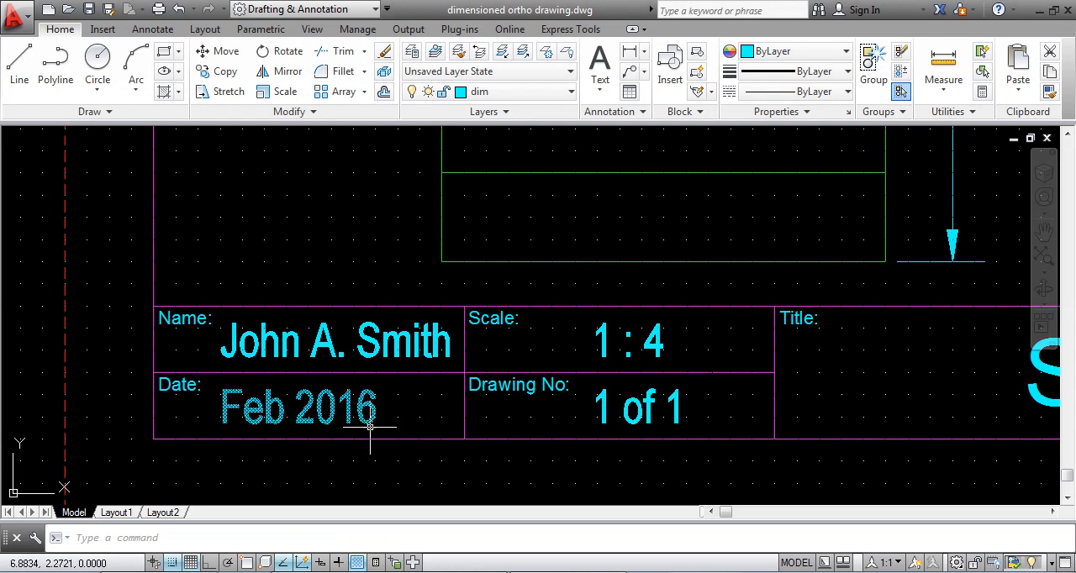
# - Zoom to the extents to view the whole sheet with its completed title block
pyautogui.scroll(-4, 580, 434)
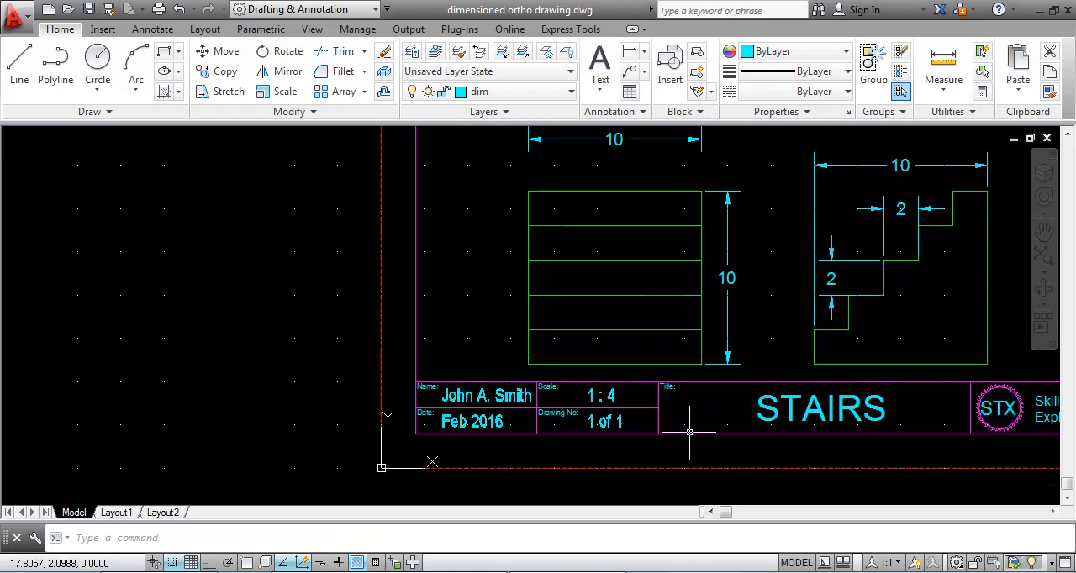
pyautogui.moveTo(698, 434); pyautogui.dragTo(468, 434, button='middle')
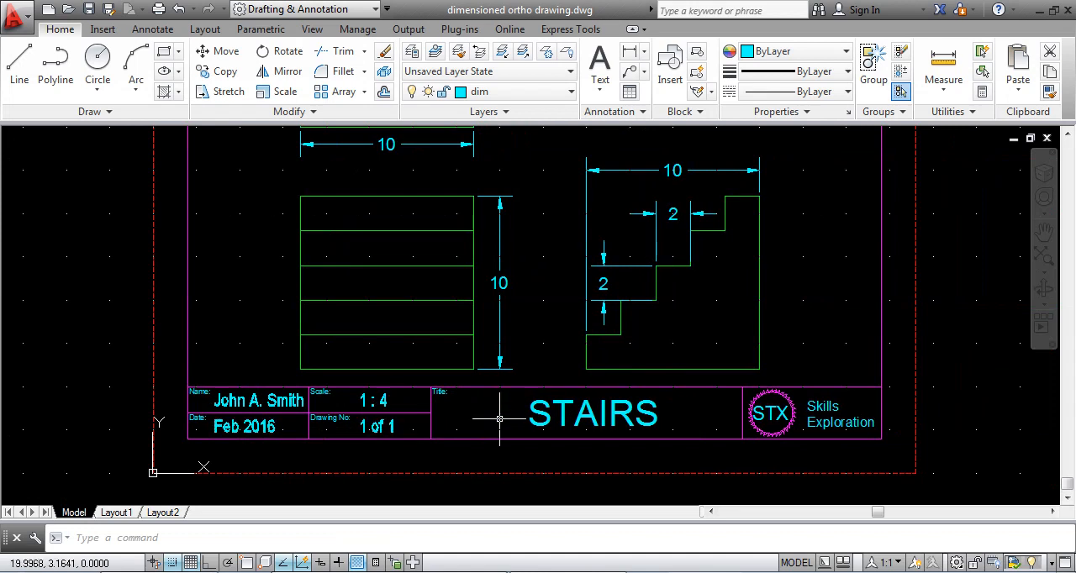
pyautogui.scroll(-2, 497, 412)
pyautogui.write('z')
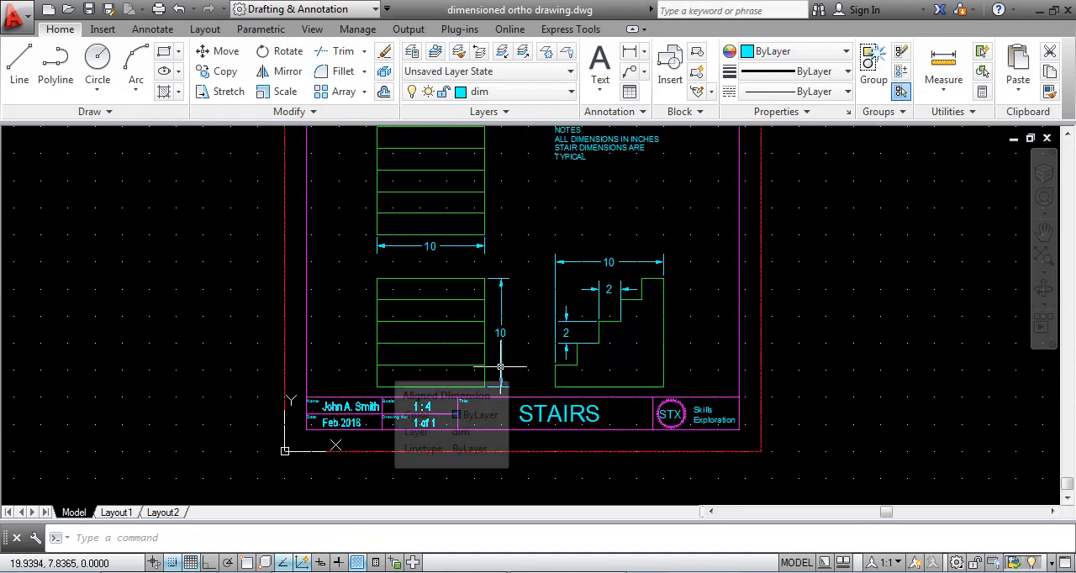
pyautogui.press('Return')
pyautogui.write('e')
pyautogui.press('Return')
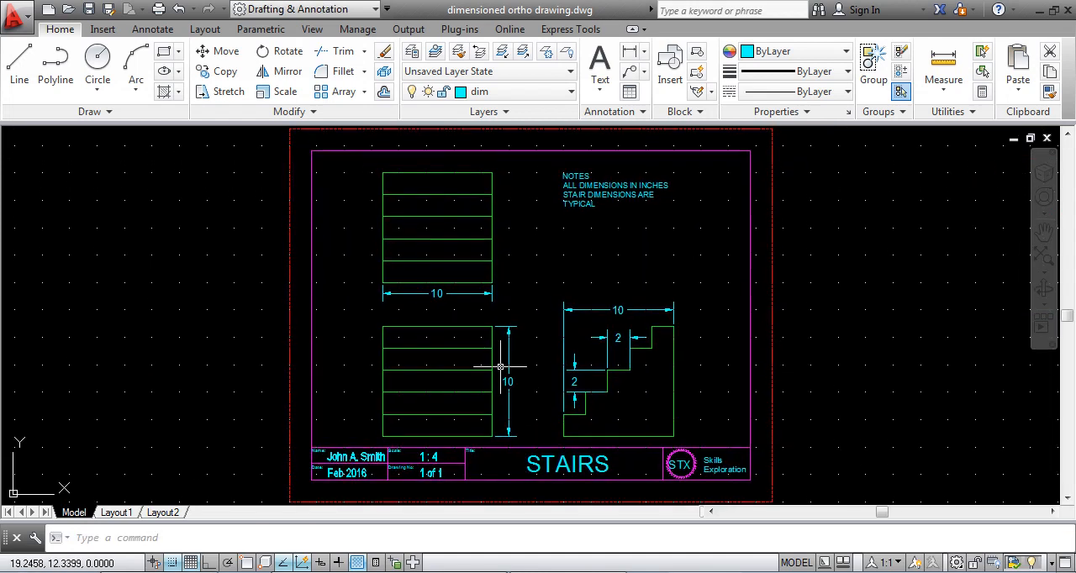